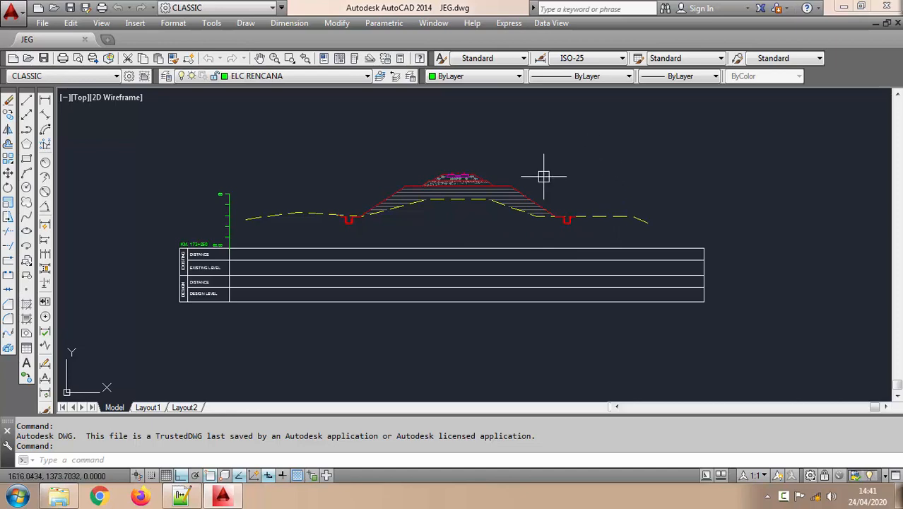
Step: Switch to Notepad++ and look through the scripts JEG BETA 3.12 MAKE LAYER.LSP and JEGALL - SEKALIGUS.LSP
left_click(185, 497)
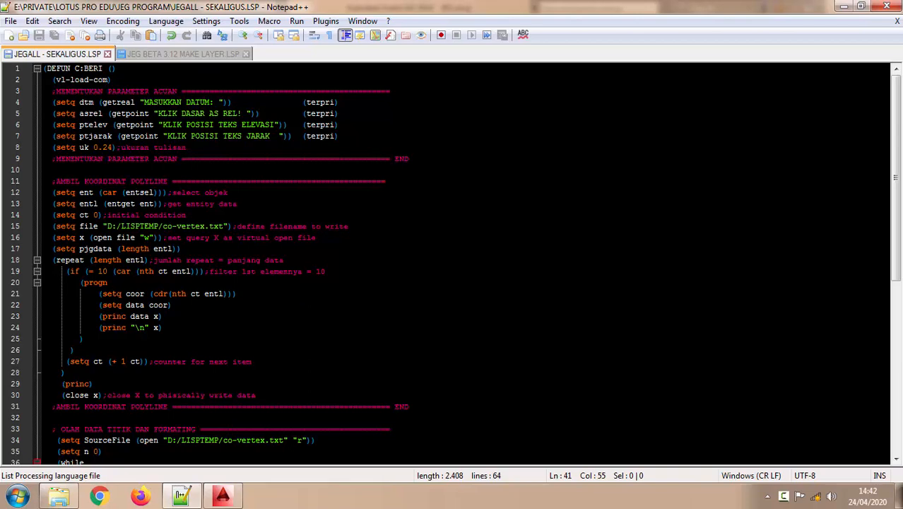
left_click(191, 54)
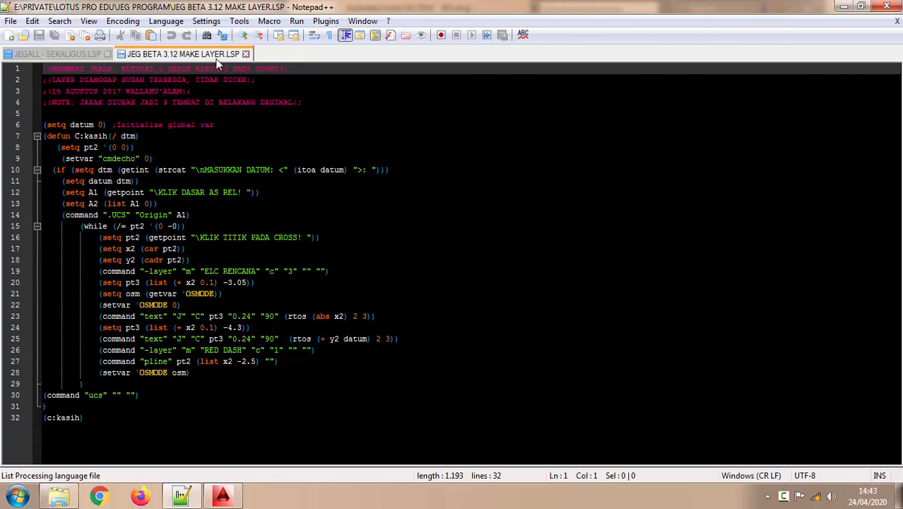
left_click(84, 53)
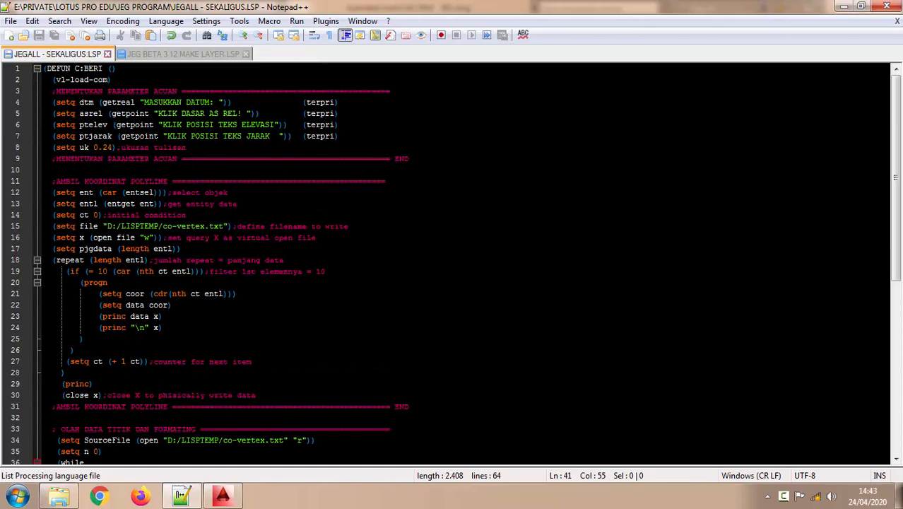
left_click(349, 226)
scroll(348, 227, "down", 10)
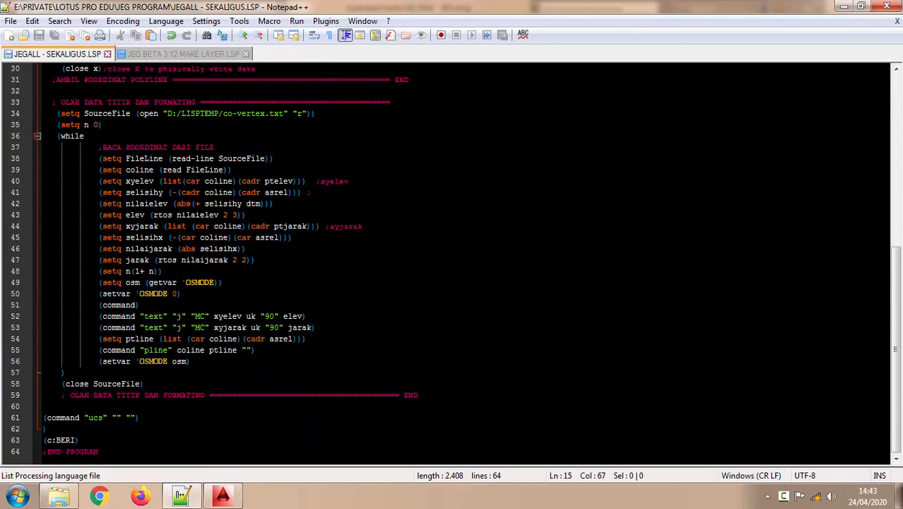
scroll(349, 226, "up", 10)
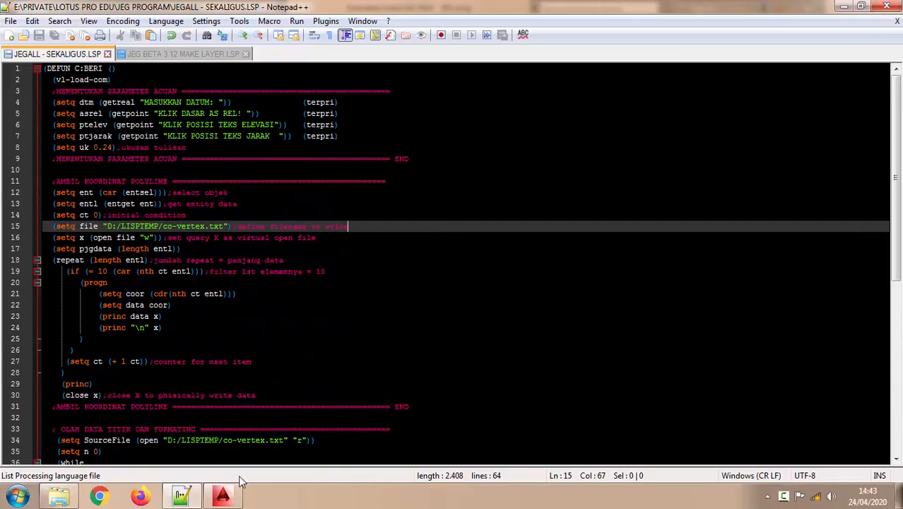
Step: Switch to AutoCAD and load the JEGALL - SEKALIGUS.LSP application from the JEG PROGRAM folder, allowing the untrusted file
left_click(223, 497)
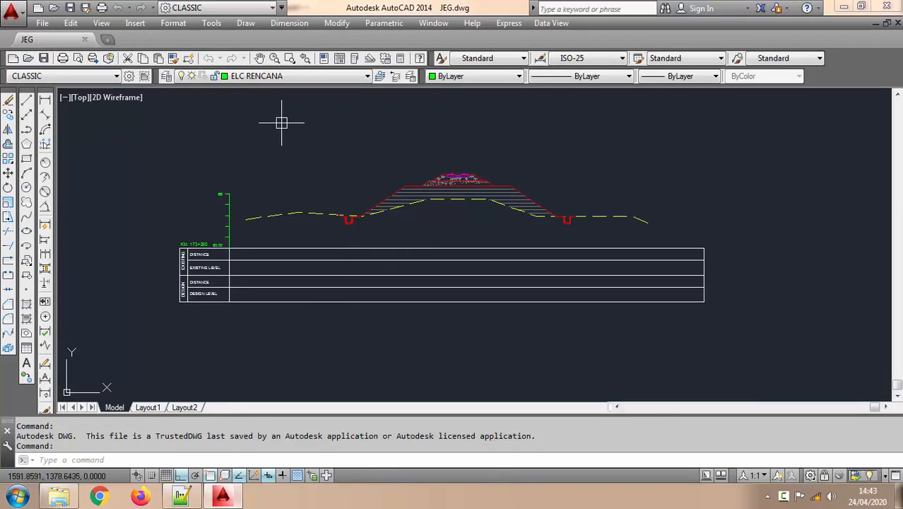
left_click(212, 24)
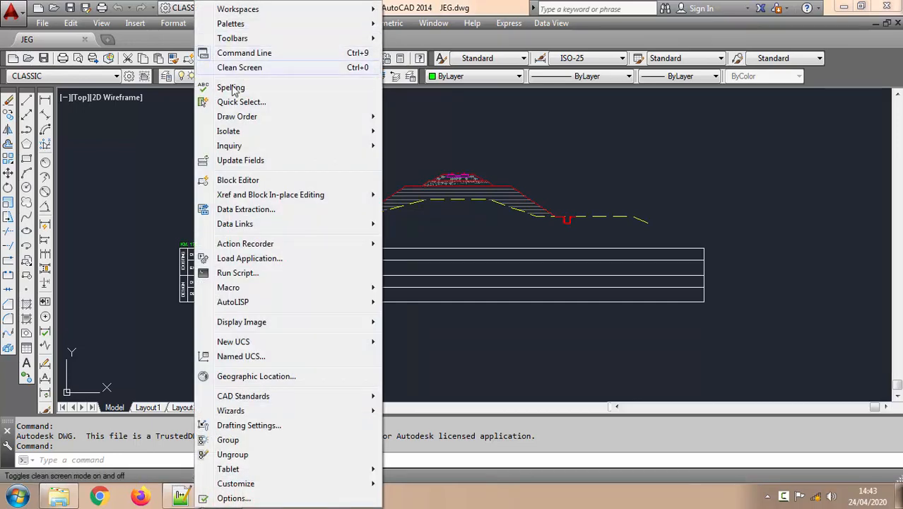
left_click(297, 259)
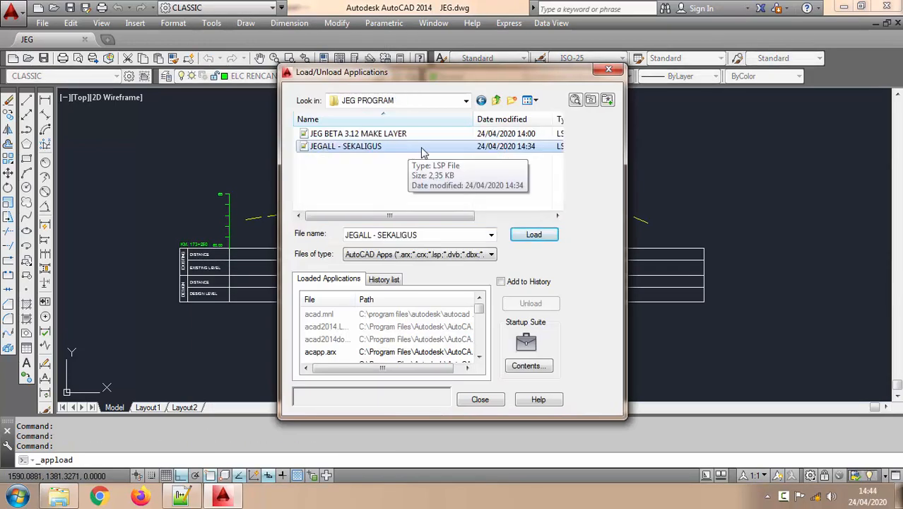
left_click(539, 238)
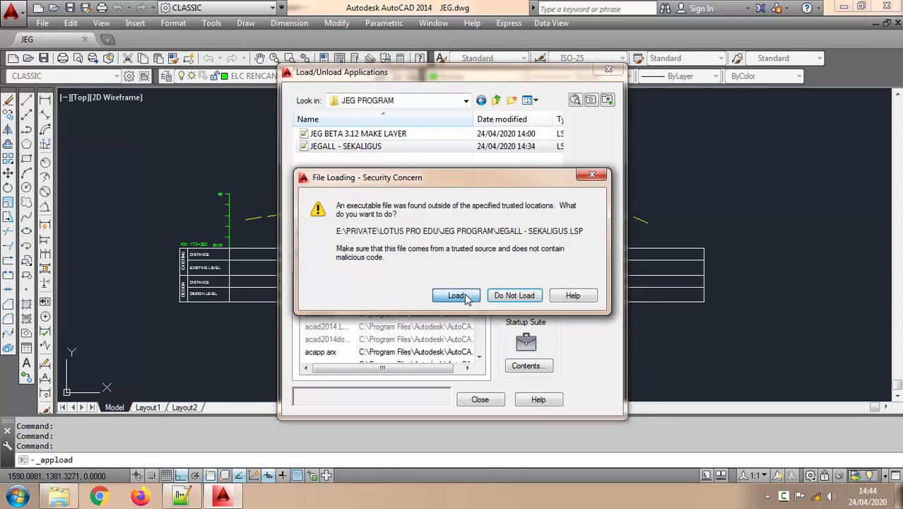
left_click(455, 296)
left_click(478, 398)
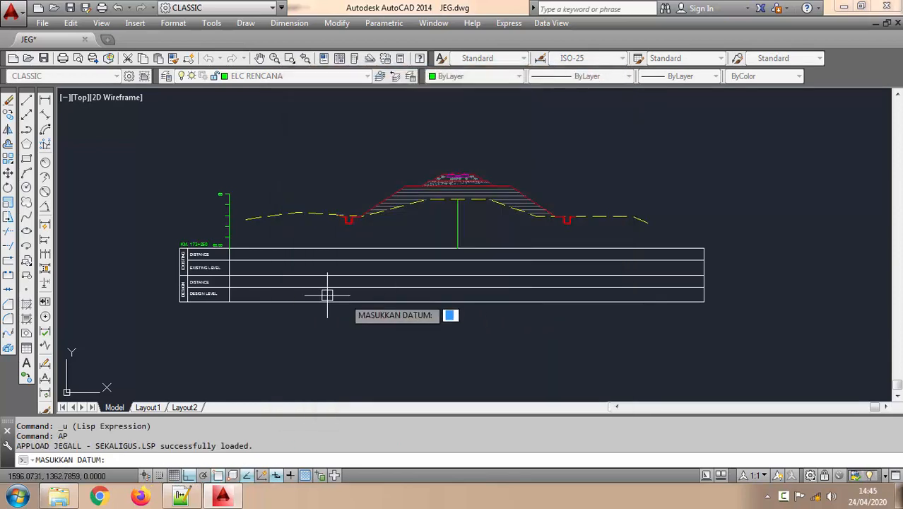
Step: Enter 60 as the datum and pick the rail axis base where the green centre line meets the table's top edge
scroll(227, 260, "up", 6)
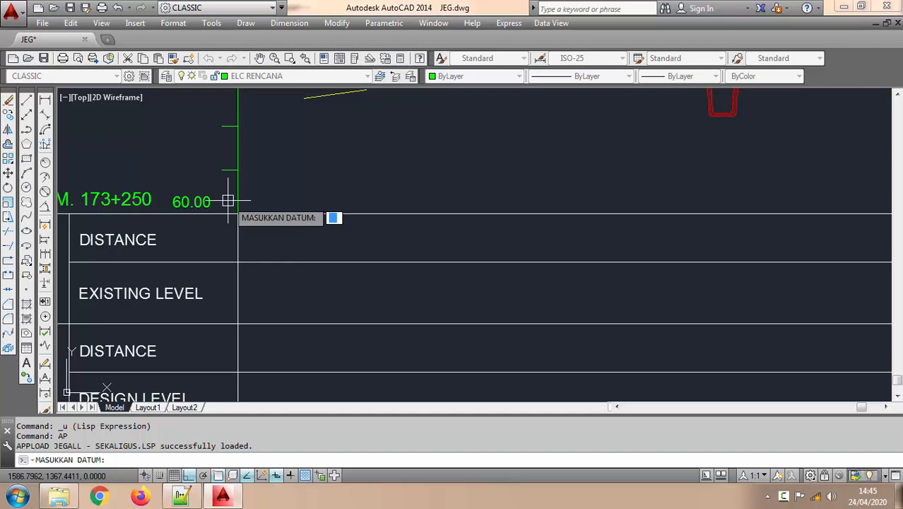
type("60")
key("Return")
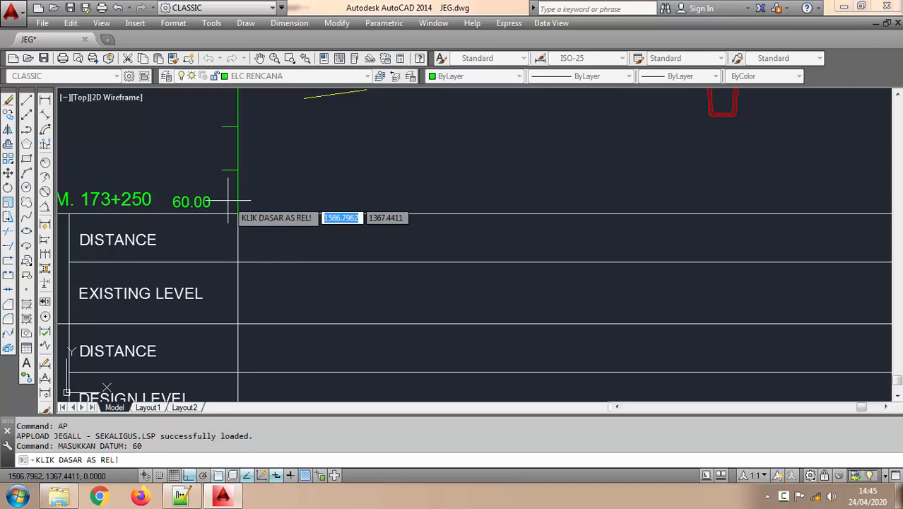
scroll(227, 201, "down", 8)
middle_click_drag(359, 192, 319, 226)
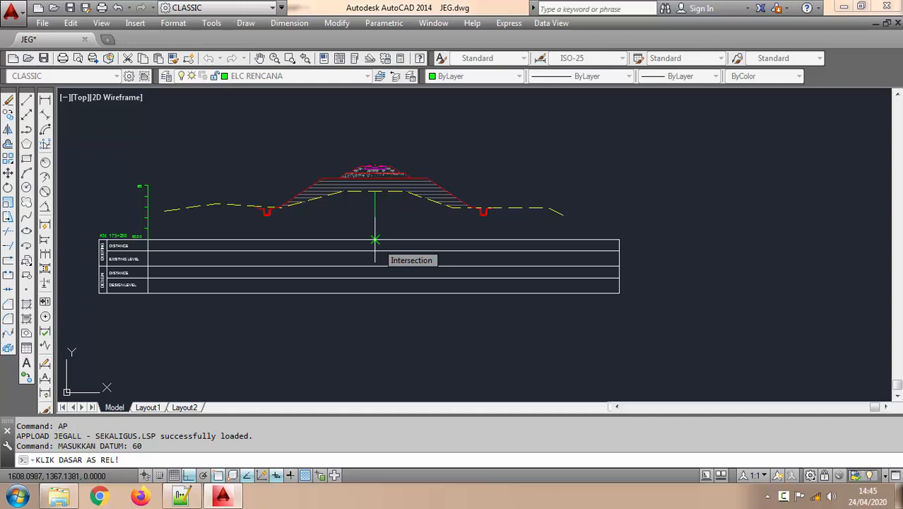
left_click(376, 241)
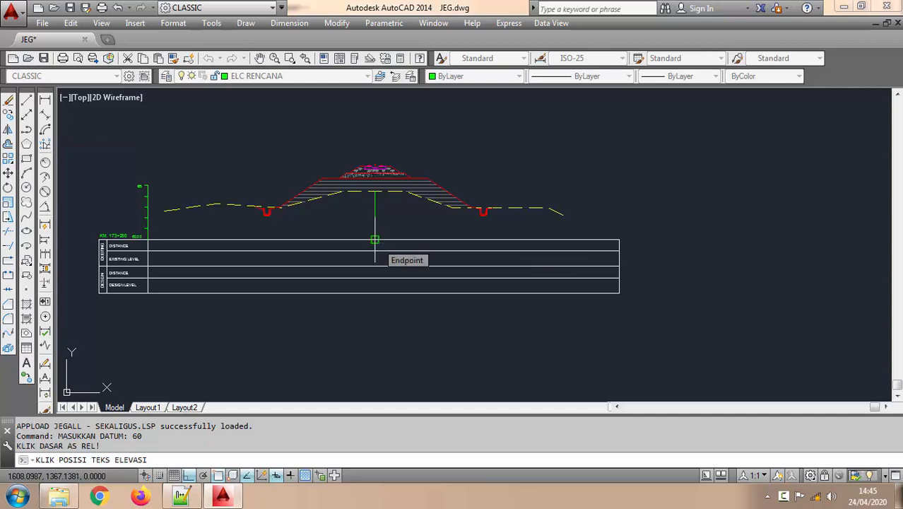
Step: Place the elevation text position in the EXISTING LEVEL row and the distance text position in the existing DISTANCE row
scroll(382, 290, "up", 2)
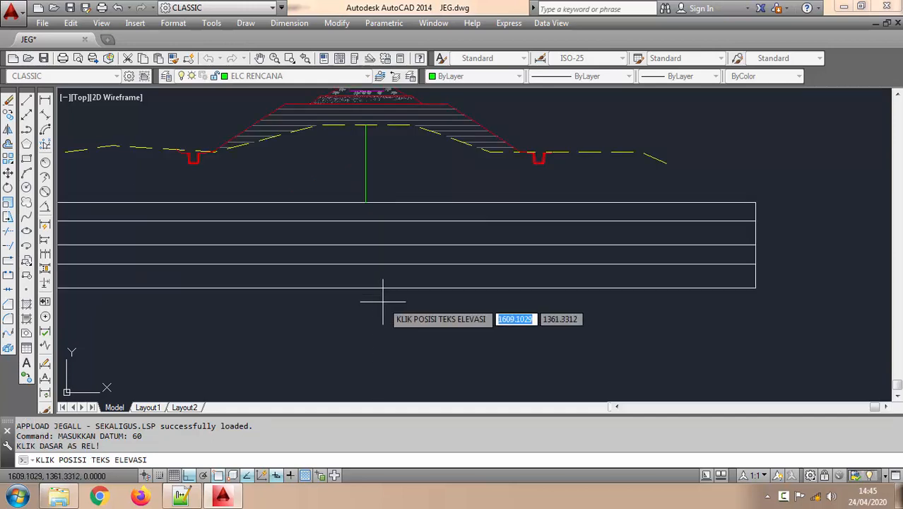
scroll(383, 298, "down", 2)
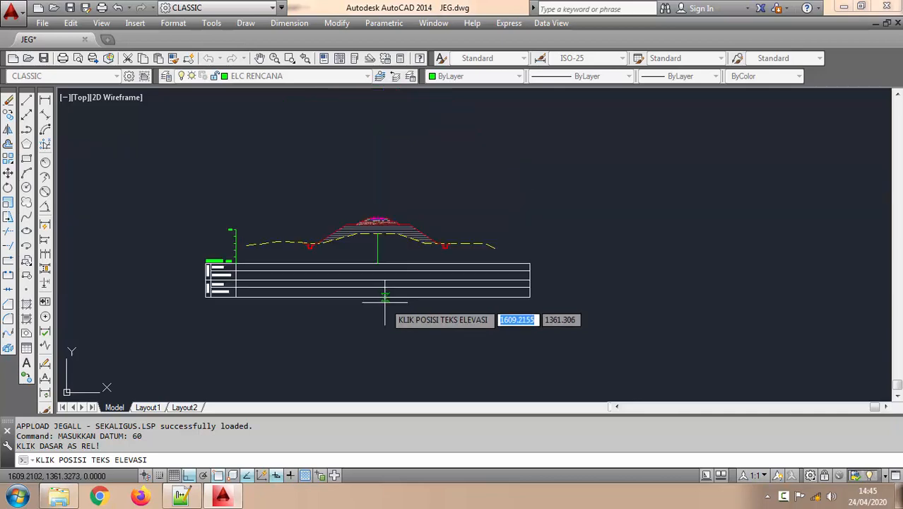
scroll(283, 297, "up", 6)
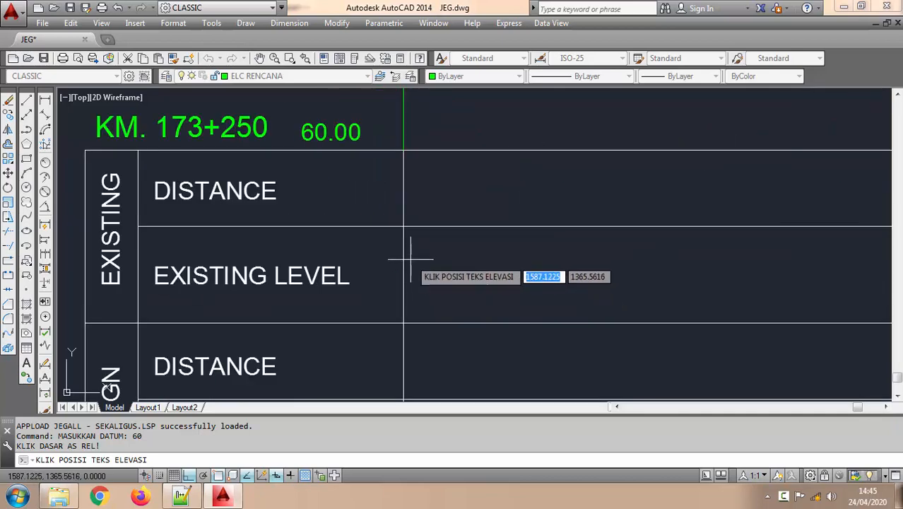
left_click(439, 275)
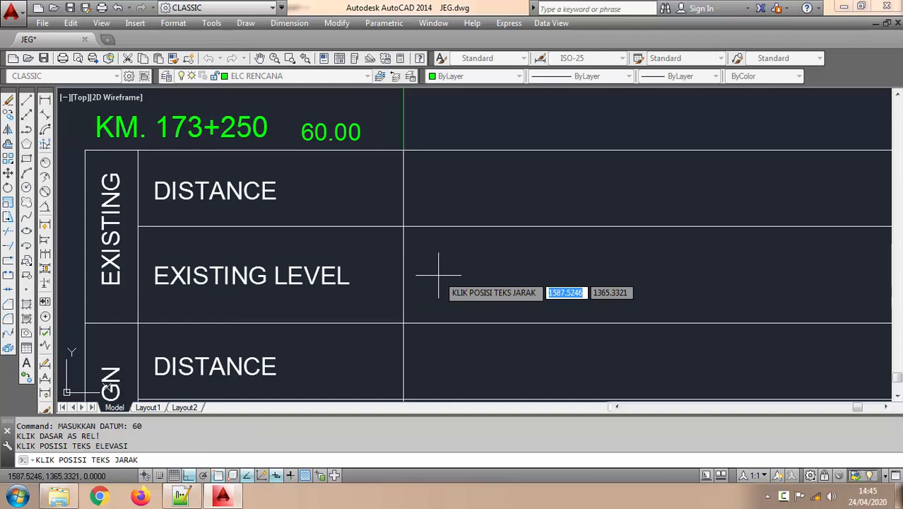
left_click(438, 187)
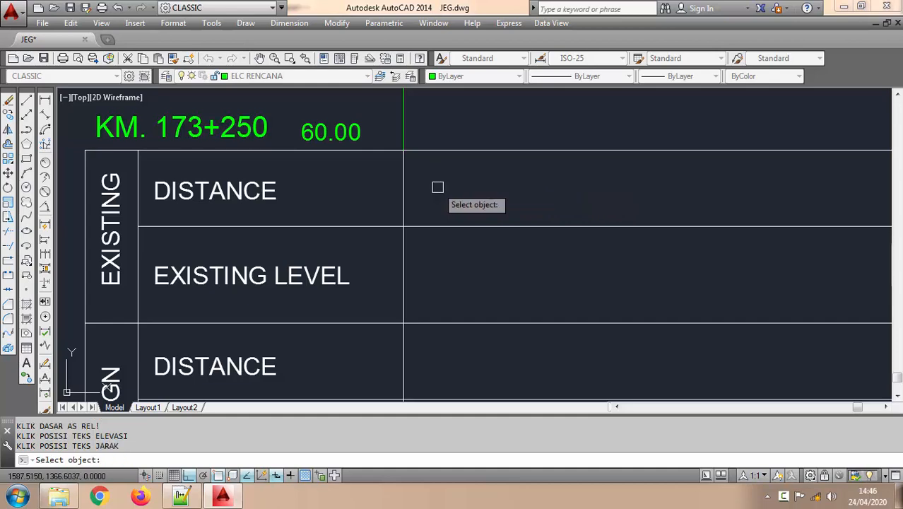
Step: Check the polyline coordinate code in Notepad++, return to AutoCAD and select the dashed yellow ground polyline for labelling
scroll(438, 187, "down", 5)
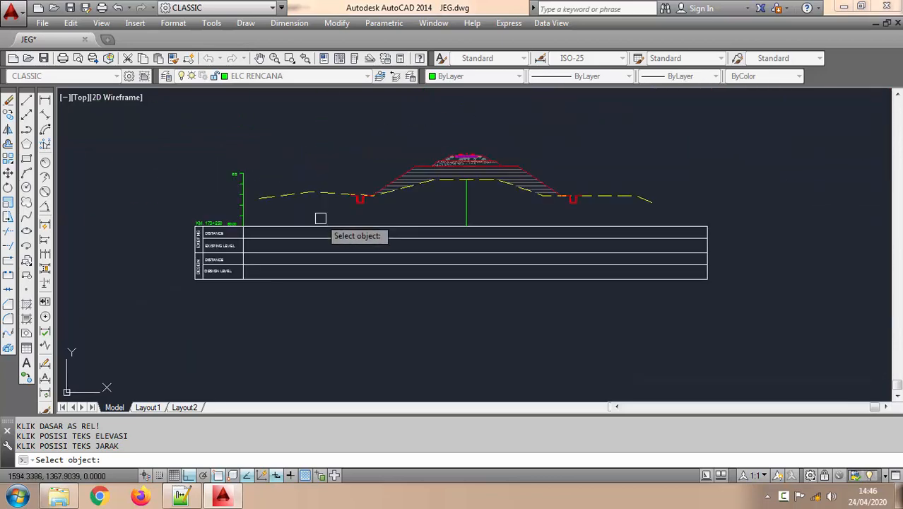
middle_click_drag(433, 205, 369, 214)
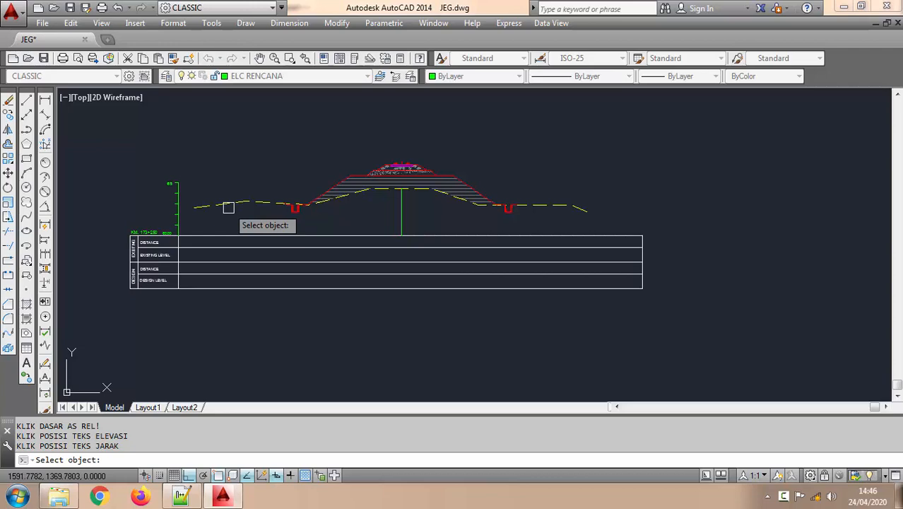
left_click(181, 497)
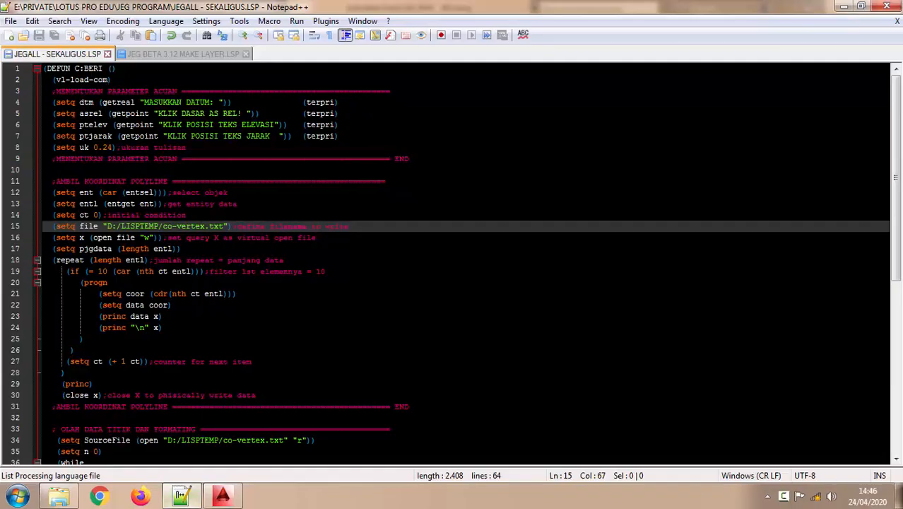
scroll(453, 265, "down", 5)
scroll(452, 265, "up", 5)
left_click(394, 181)
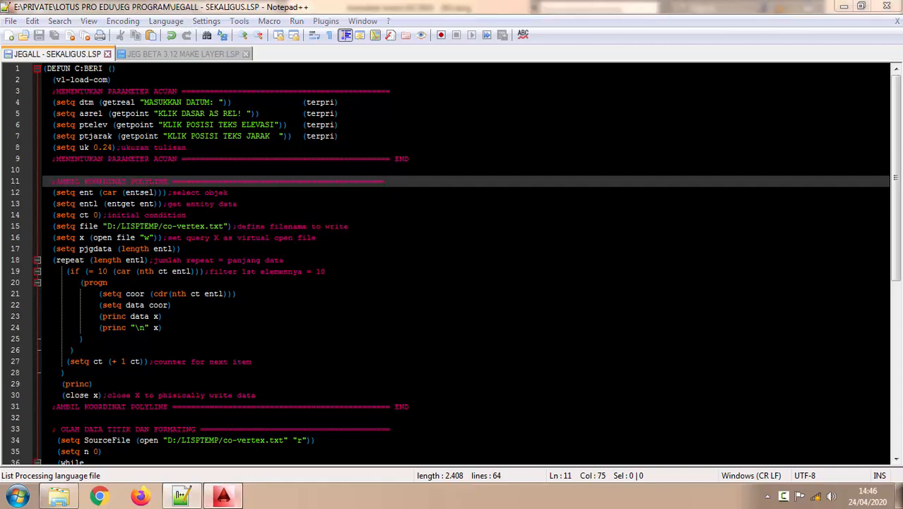
left_click(222, 496)
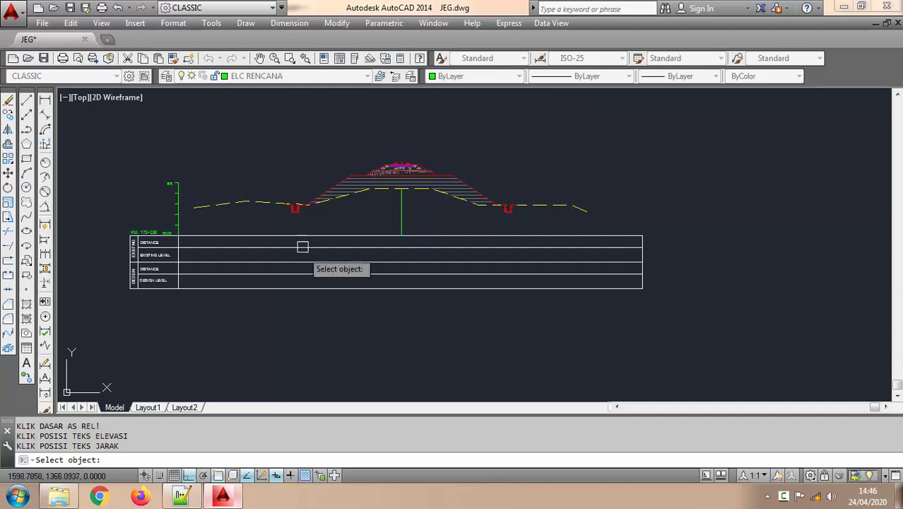
left_click(241, 205)
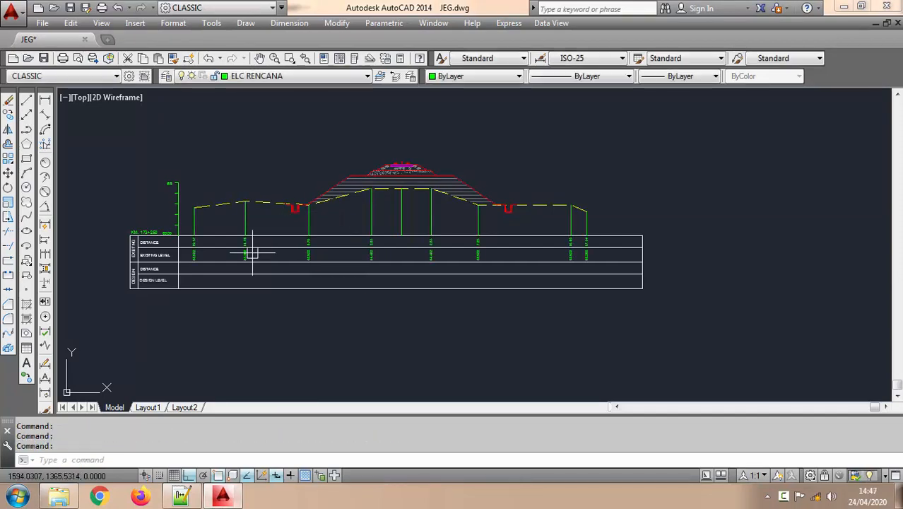
Step: Examine the distance and level labels and the vertical lines along the existing ground profile
scroll(186, 247, "up", 2)
scroll(260, 221, "up", 1)
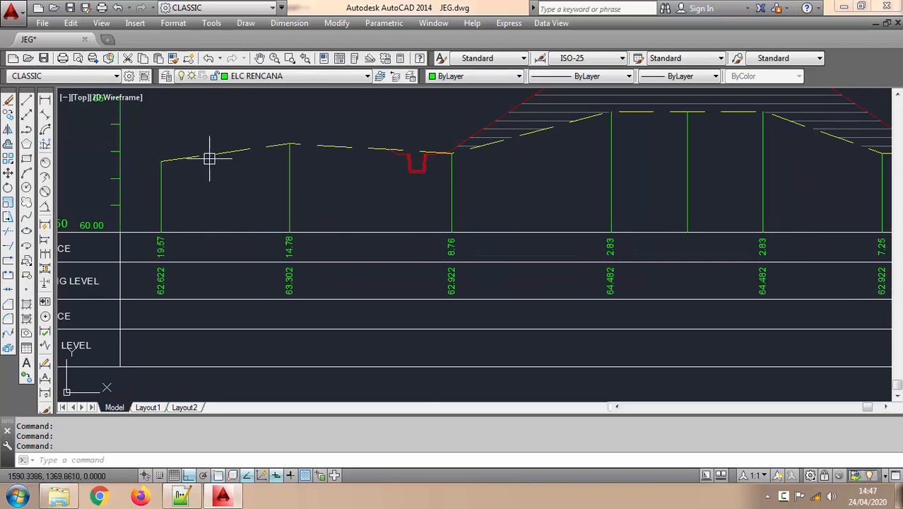
middle_click_drag(571, 243, 359, 256)
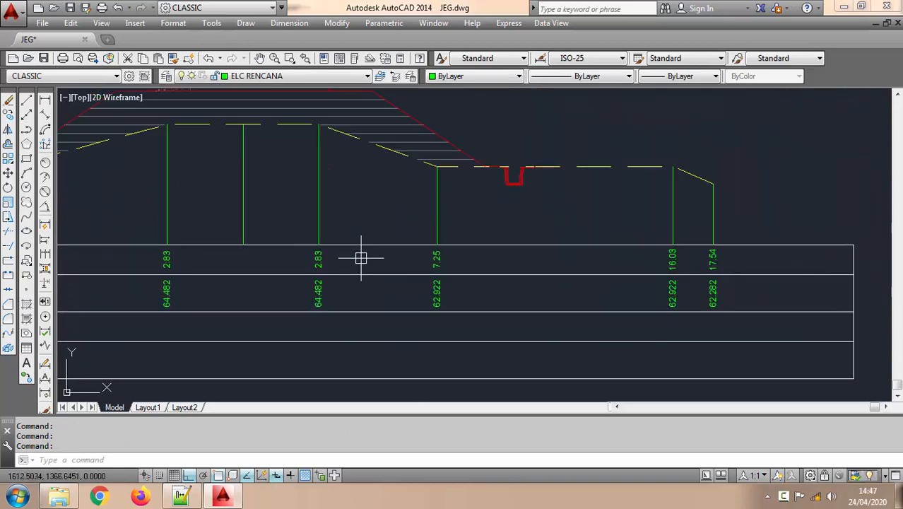
scroll(343, 258, "up", 2)
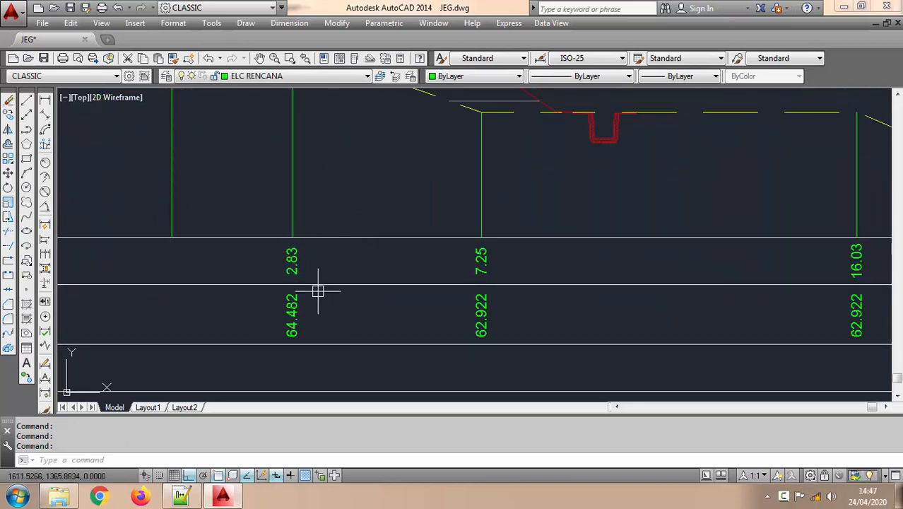
scroll(344, 276, "down", 4)
middle_click_drag(122, 218, 281, 217)
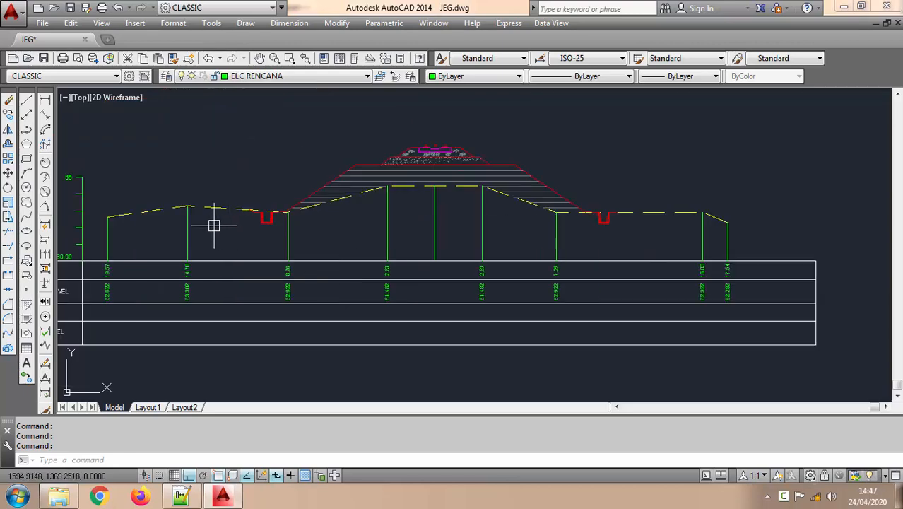
Step: Highlight the dashed yellow ground polyline to compare its vertices with the labelled positions, leaving it deselected
middle_click_drag(200, 220, 263, 213)
scroll(255, 212, "up", 1)
left_click(187, 199)
scroll(222, 204, "down", 2)
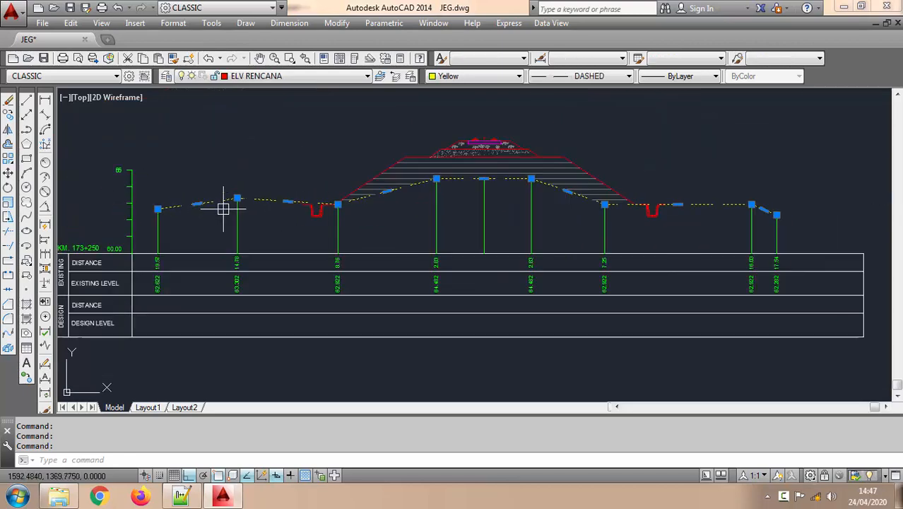
key("Escape")
scroll(314, 289, "down", 1)
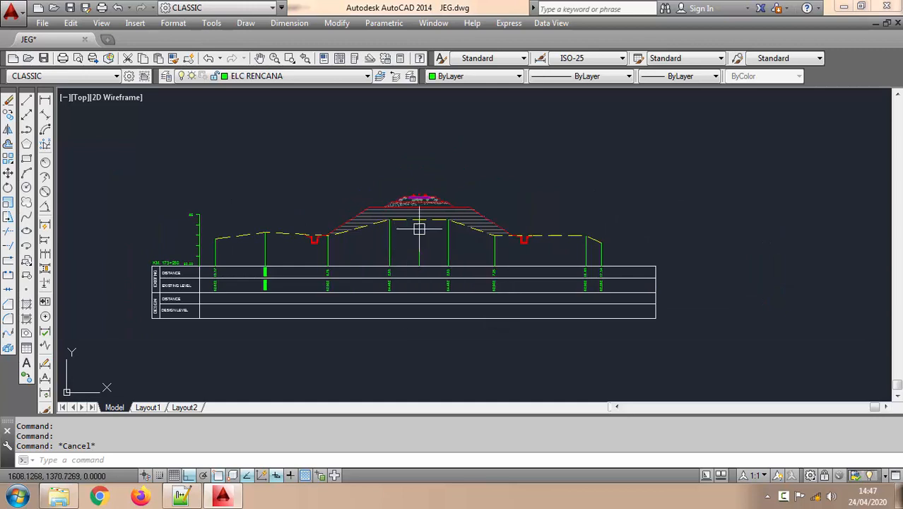
scroll(417, 209, "up", 1)
scroll(417, 209, "up", 1)
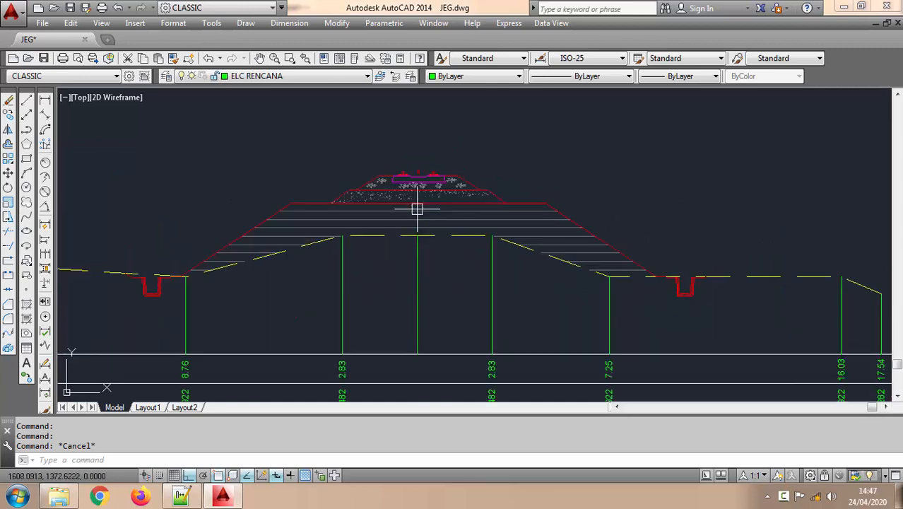
scroll(534, 198, "down", 1)
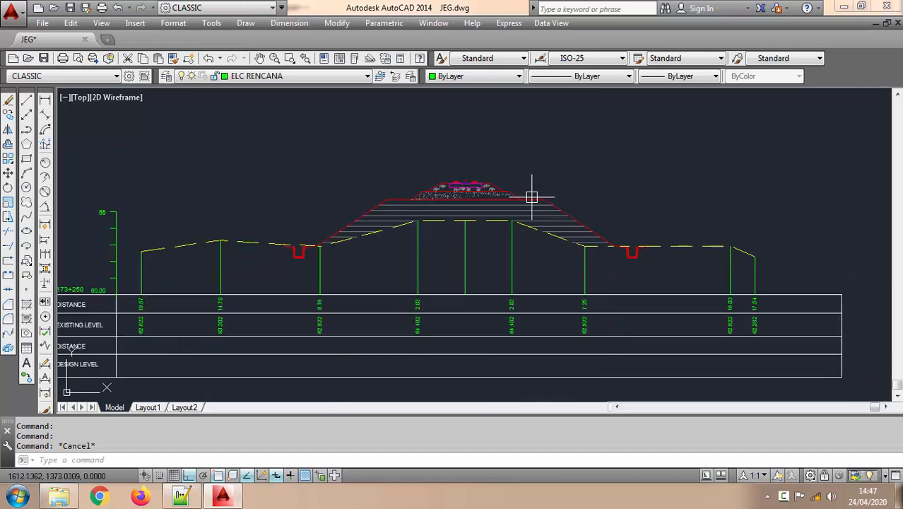
left_click(241, 241)
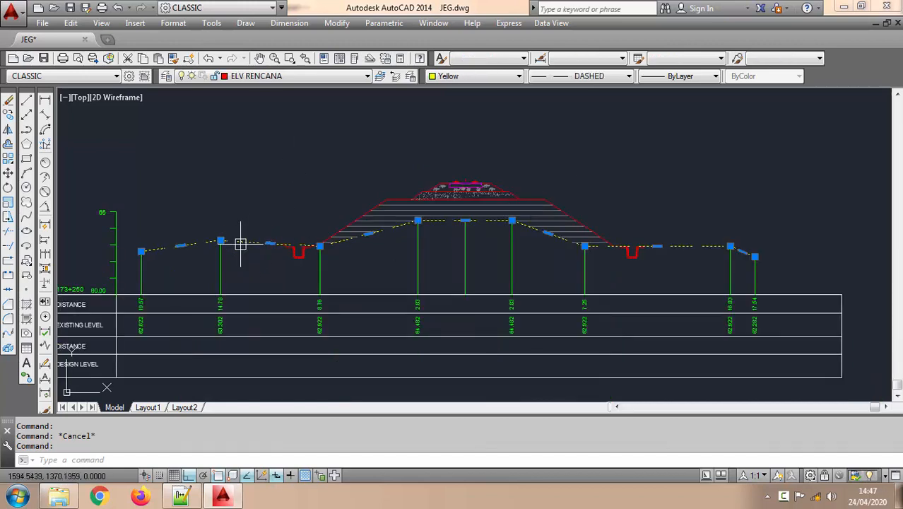
key("Escape")
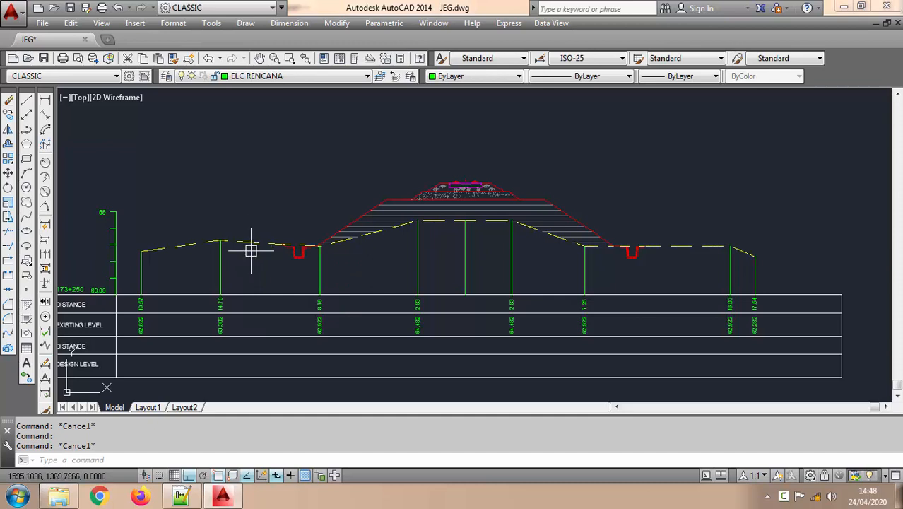
Step: Examine the dashed ground polyline's vertices against the design section's ditches, embankment slopes, ballast layers and sleeper
left_click(251, 243)
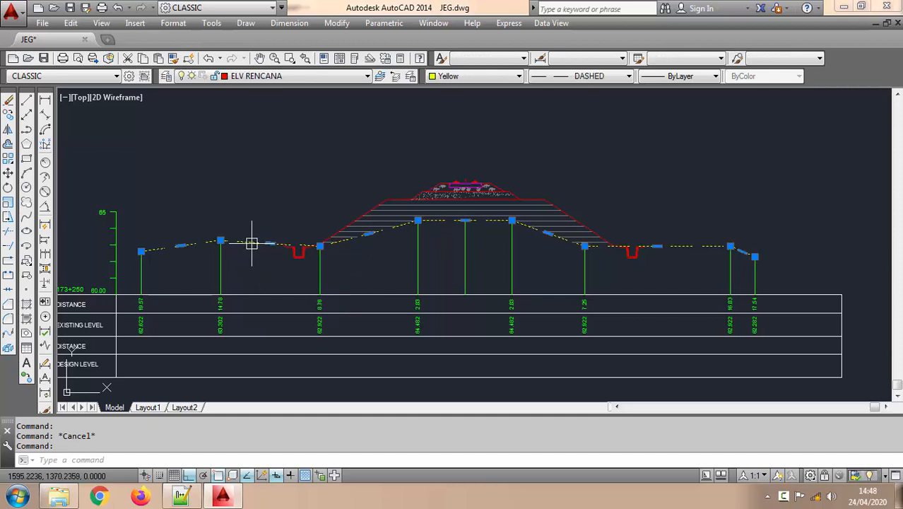
key("Escape")
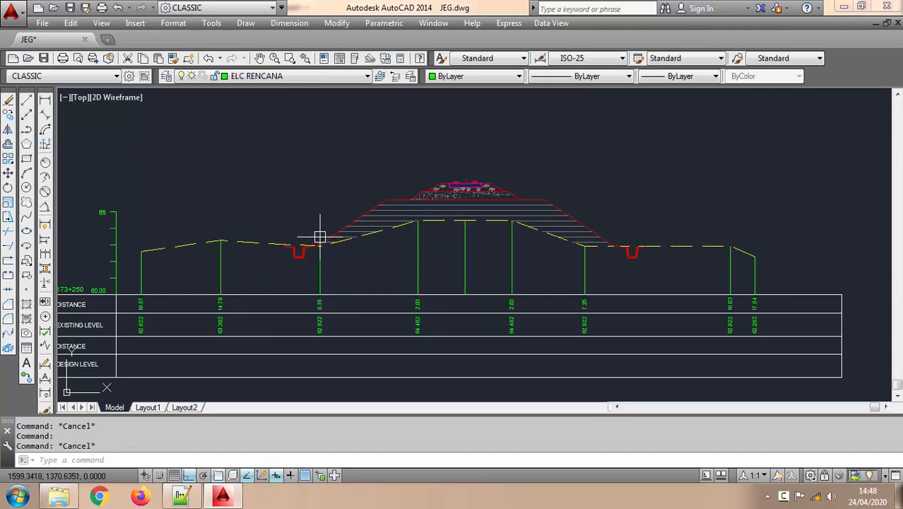
scroll(414, 248, "up", 3)
scroll(266, 262, "up", 4)
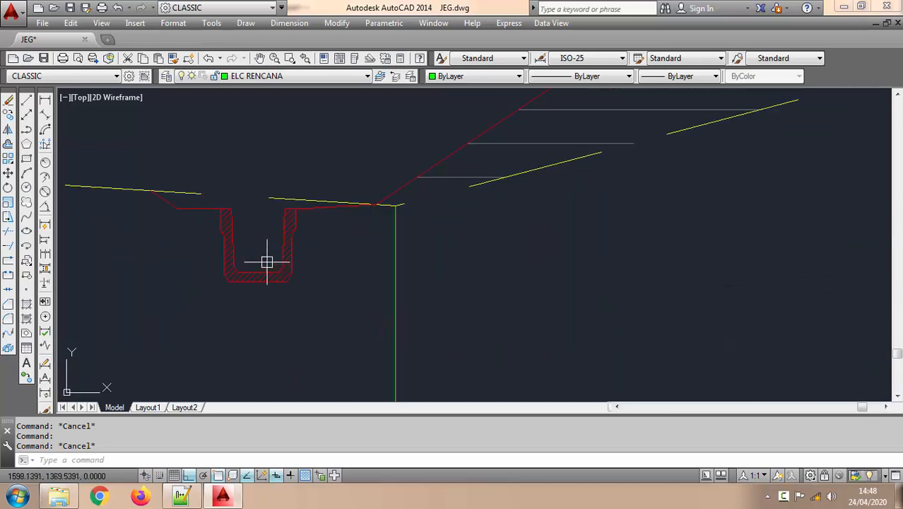
scroll(214, 230, "down", 2)
middle_click_drag(214, 230, 73, 342)
scroll(561, 136, "up", 1)
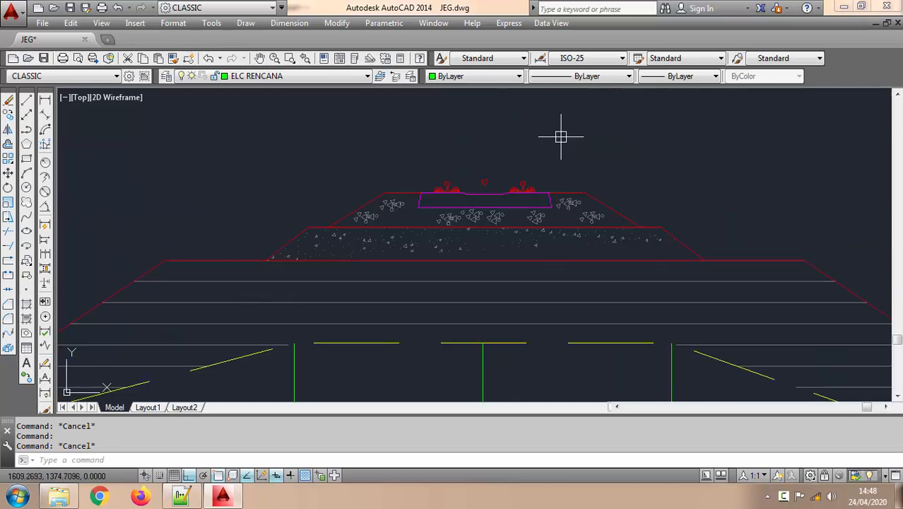
scroll(566, 187, "up", 4)
scroll(488, 191, "down", 4)
scroll(555, 153, "up", 2)
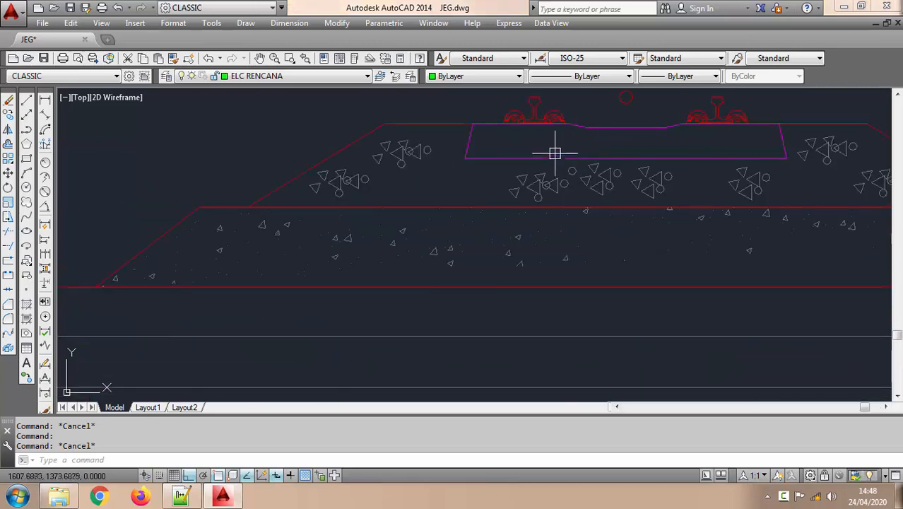
middle_click_drag(555, 152, 405, 226)
left_click(369, 222)
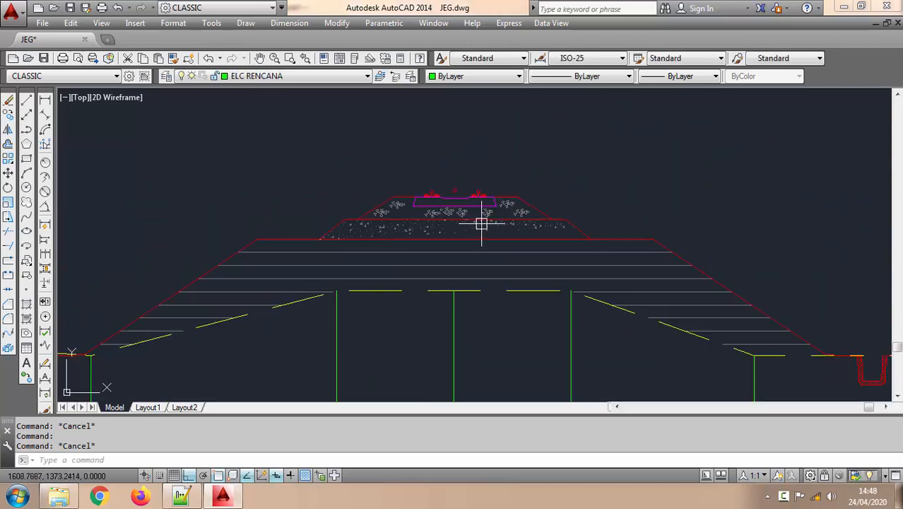
scroll(494, 161, "up", 2)
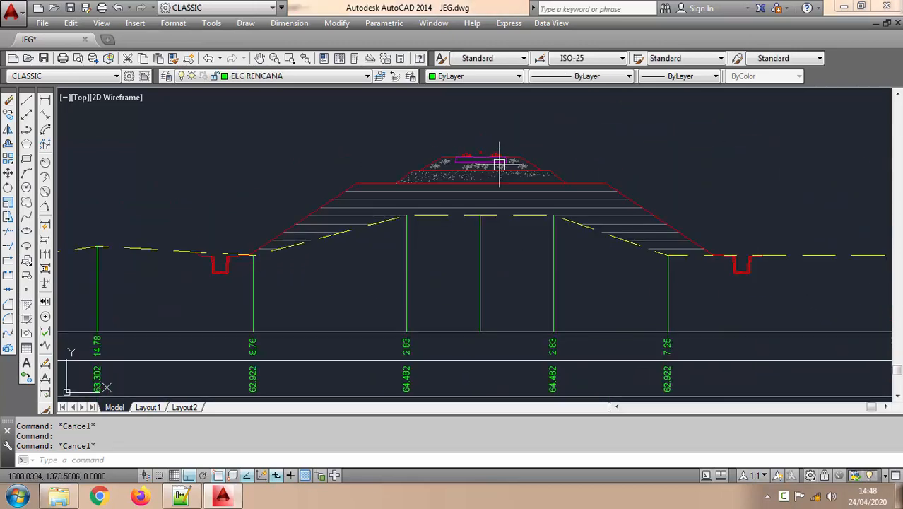
scroll(500, 165, "down", 1)
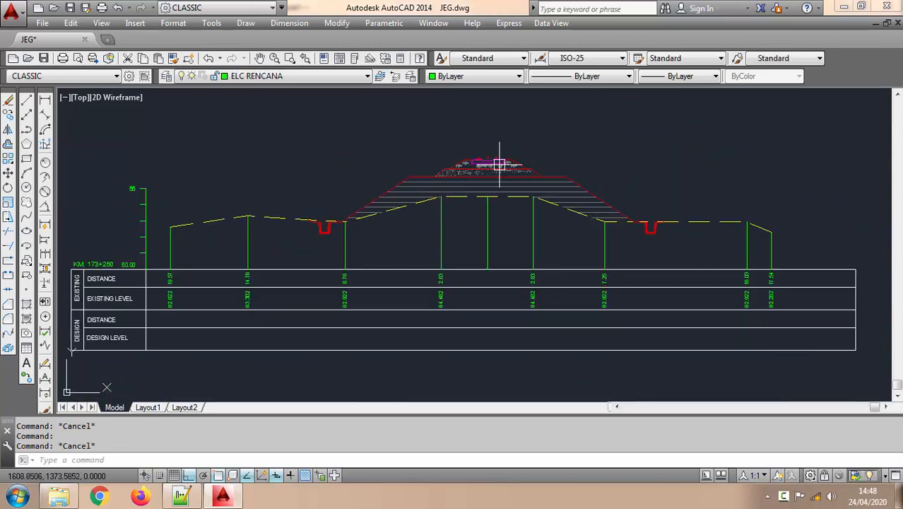
Step: Switch to Notepad++ to review the AMBIL KOORDINAT POLYLINE section of JEGALL - SEKALIGUS.LSP, and return to AutoCAD
left_click(181, 496)
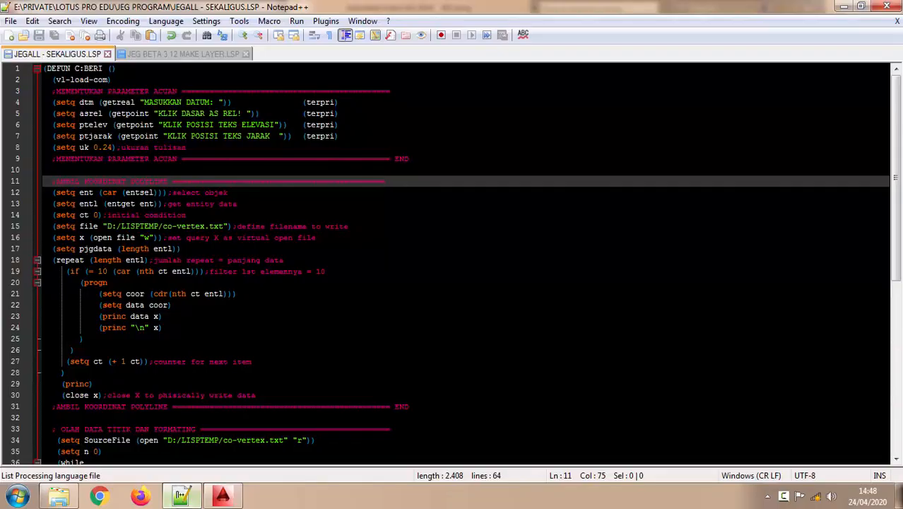
left_click(238, 204)
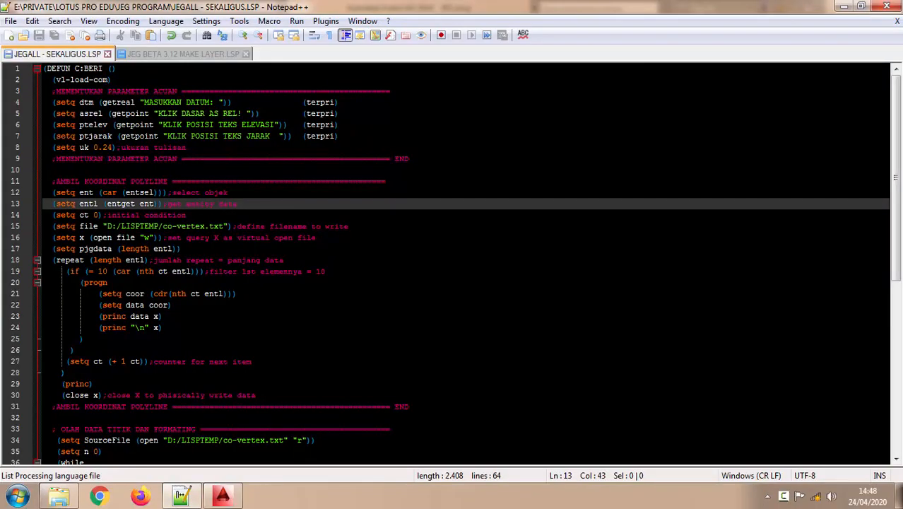
left_click(386, 181)
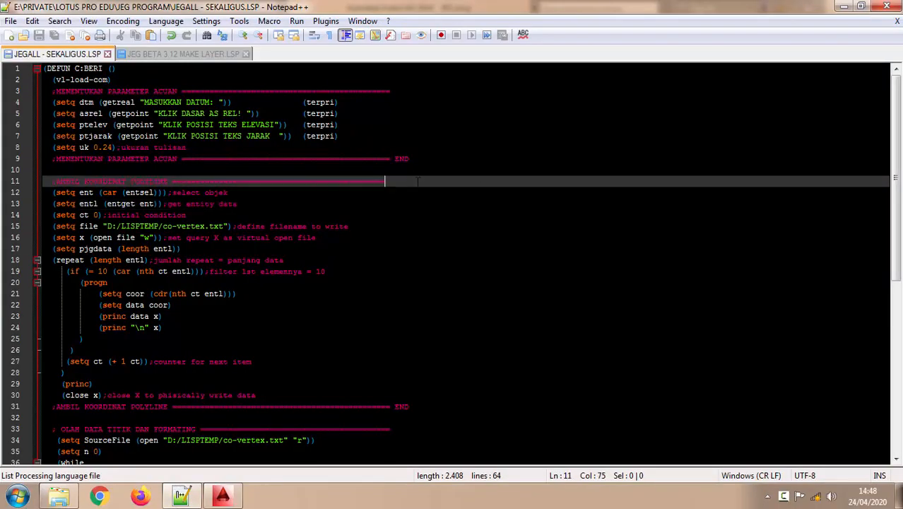
left_click(188, 497)
Step: Examine the design outline from the left ditch up the embankment slope to the rails and sleeper
scroll(440, 205, "up", 3)
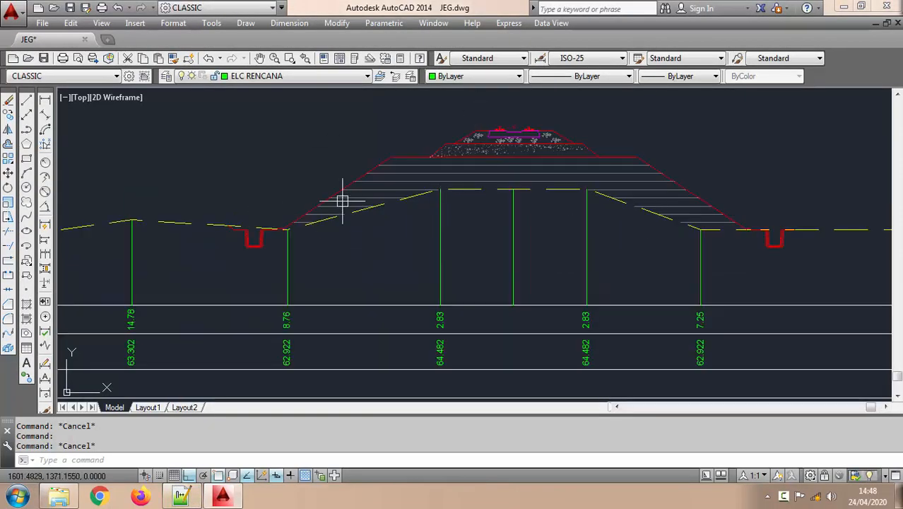
scroll(509, 126, "up", 1)
scroll(440, 162, "down", 5)
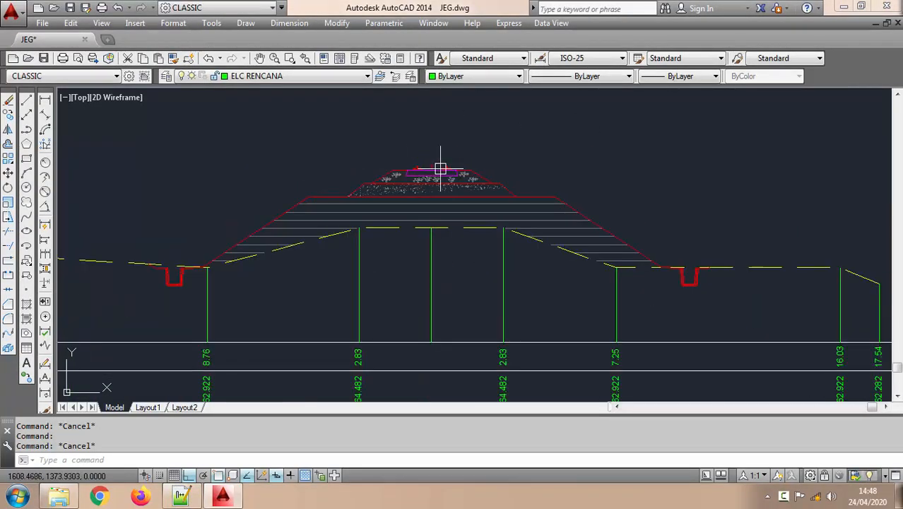
scroll(406, 178, "up", 2)
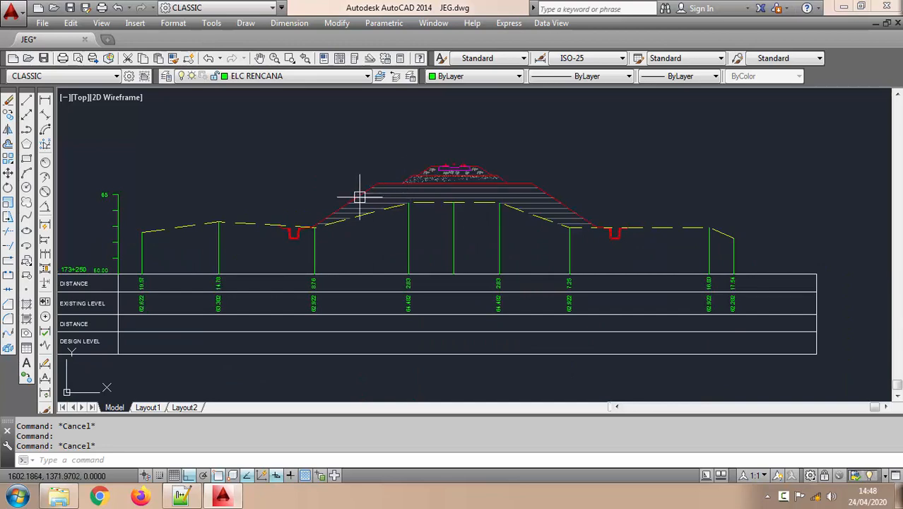
scroll(303, 251, "up", 5)
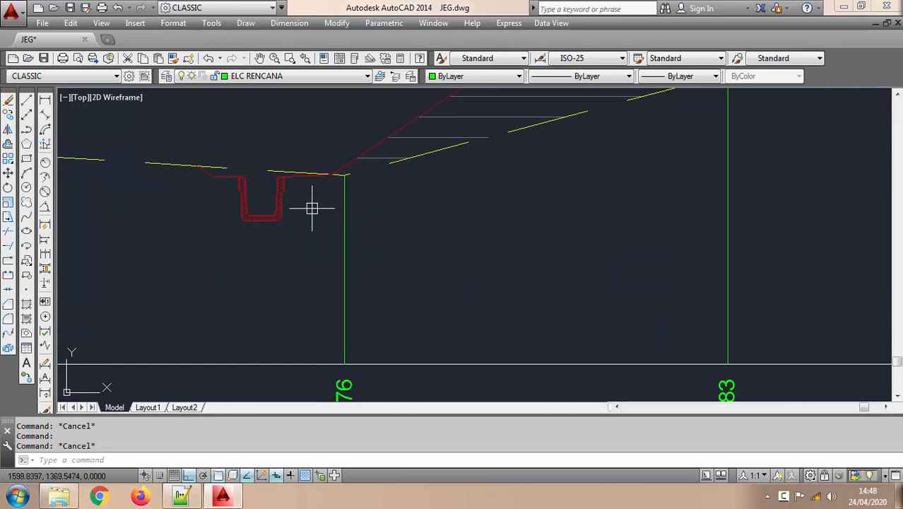
middle_click_drag(311, 208, 256, 262)
middle_click_drag(468, 149, 230, 347)
middle_click_drag(451, 169, 389, 165)
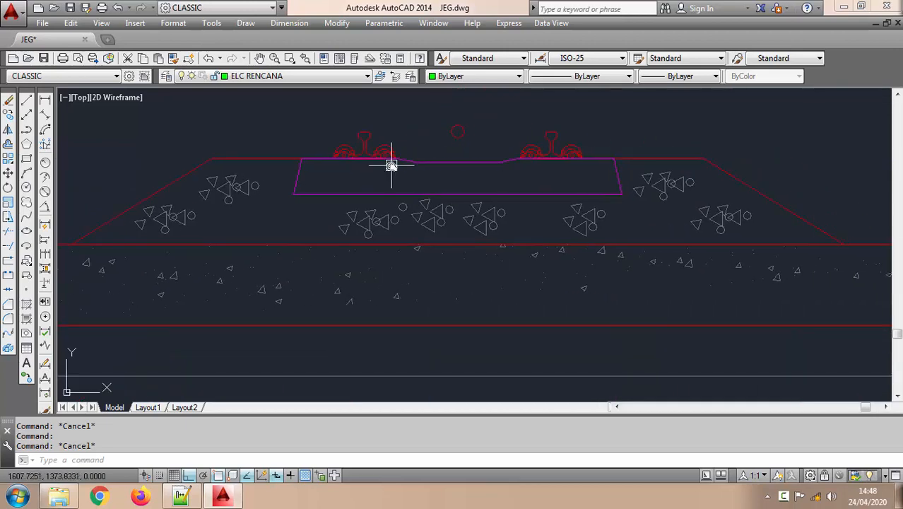
scroll(461, 177, "down", 8)
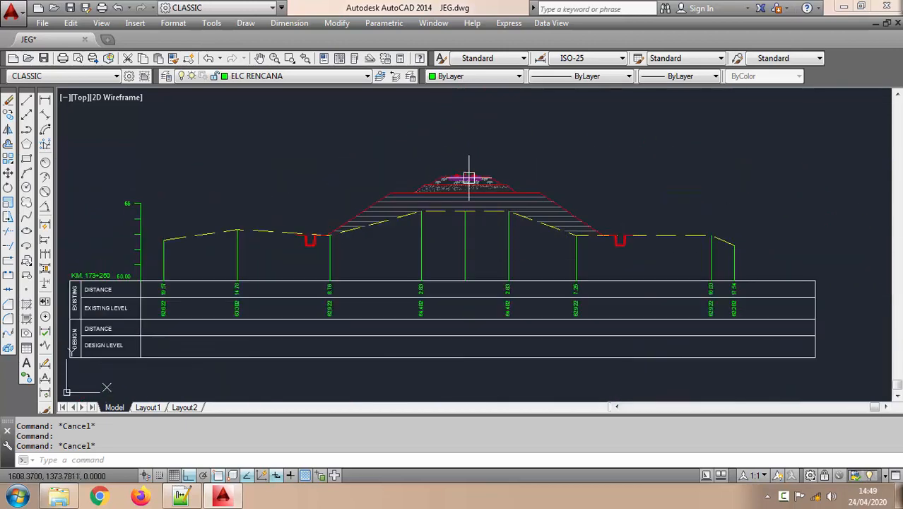
middle_click_drag(470, 178, 488, 185)
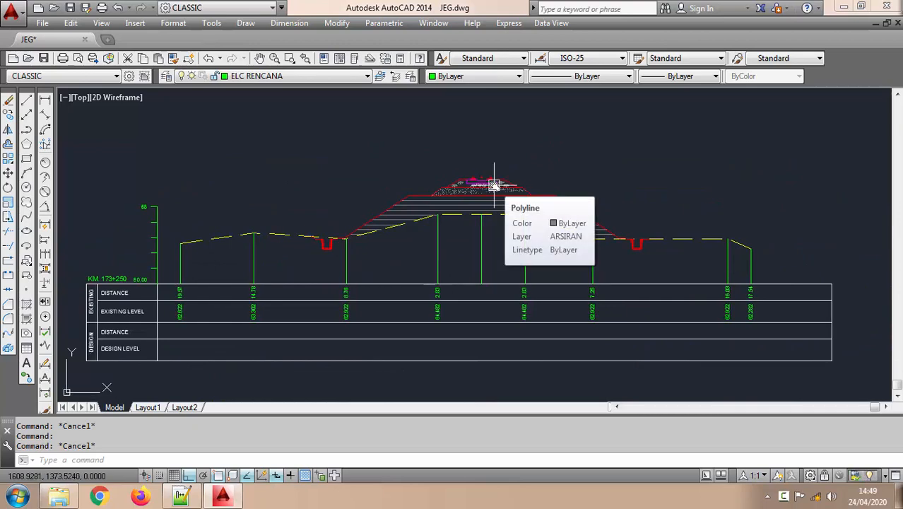
type("AP")
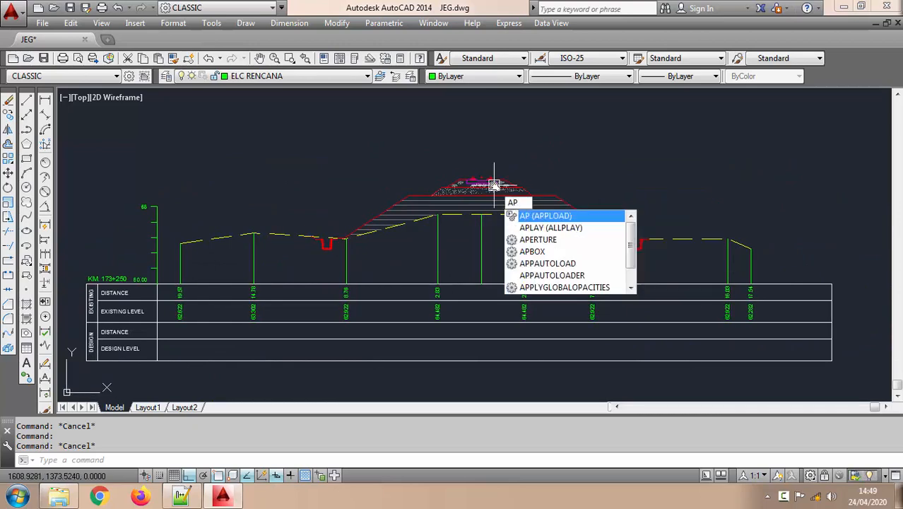
left_click(211, 24)
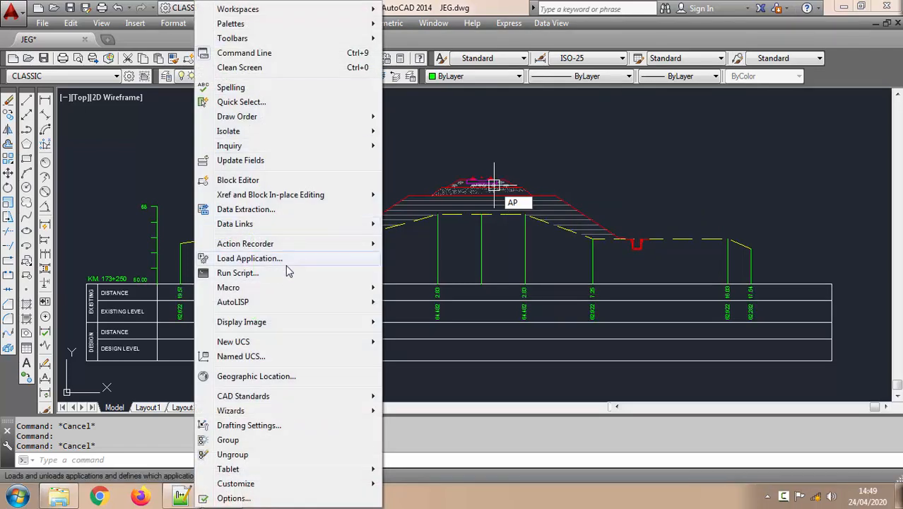
key("Escape")
left_click(528, 230)
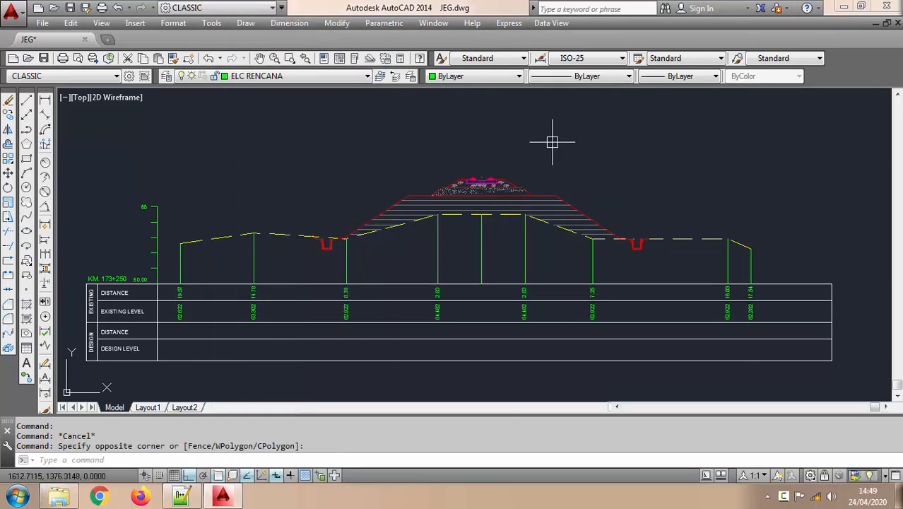
Step: Load the JEG BETA 3.12 MAKE LAYER routine from the JEG PROGRAM folder, accepting the security warning
type("ap")
key("Return")
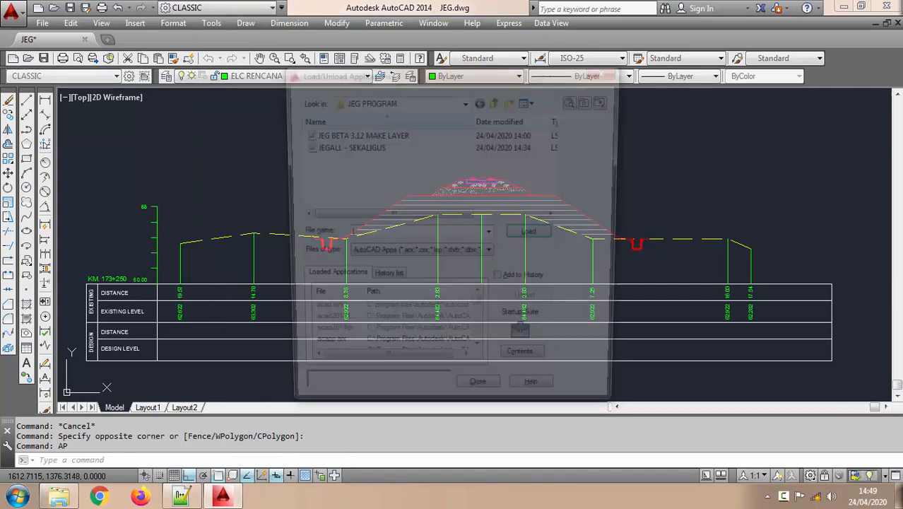
left_click(374, 136)
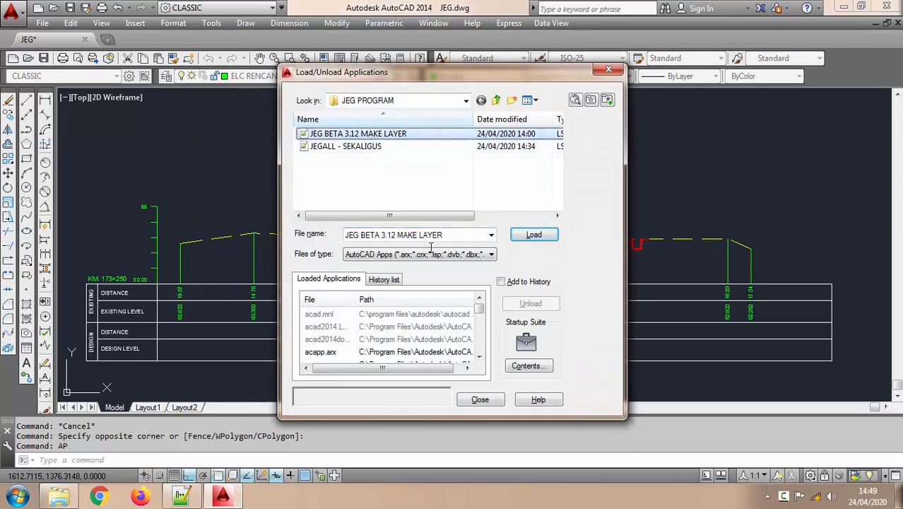
left_click(530, 233)
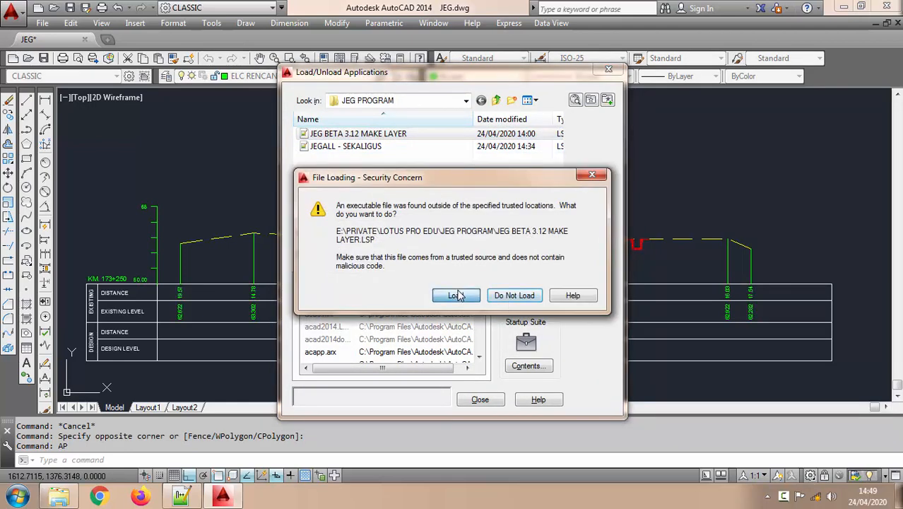
left_click(456, 290)
left_click(480, 400)
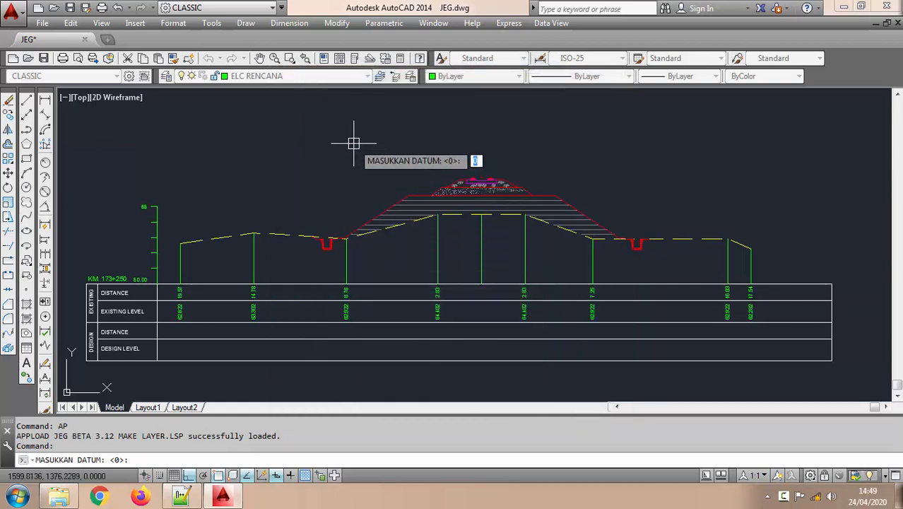
Step: Set the routine's datum to 60 and pick the base of the rail axis at the lower end of the centre line
type("60")
key("Return")
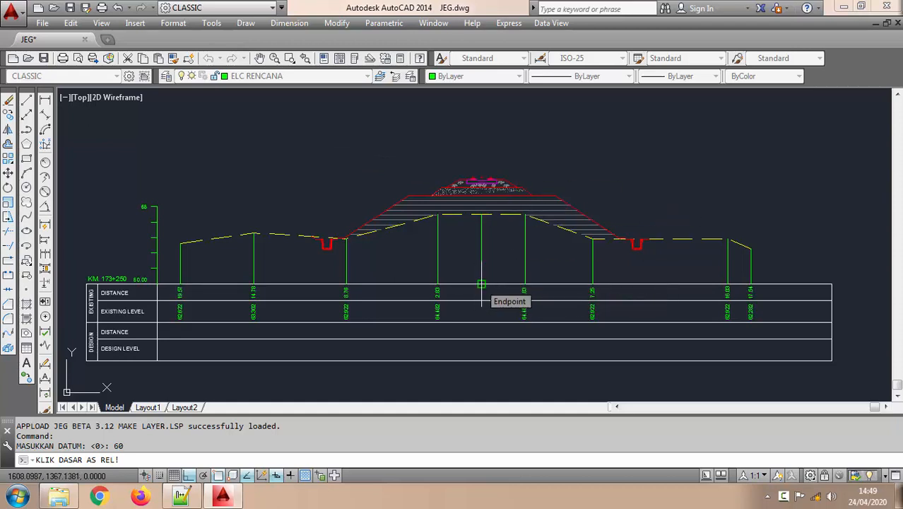
left_click(482, 284)
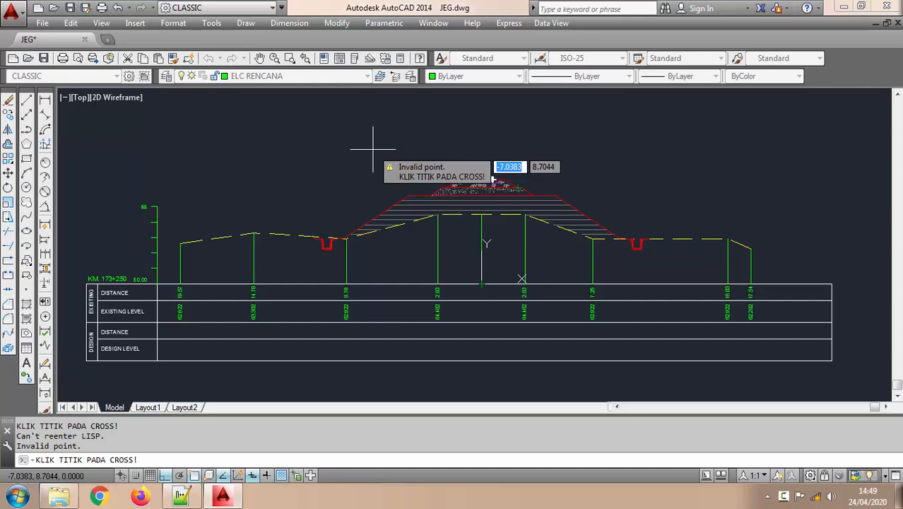
Step: Label the left ditch's outer edge at the ground line and the midpoint of the ditch bottom
scroll(297, 258, "up", 5)
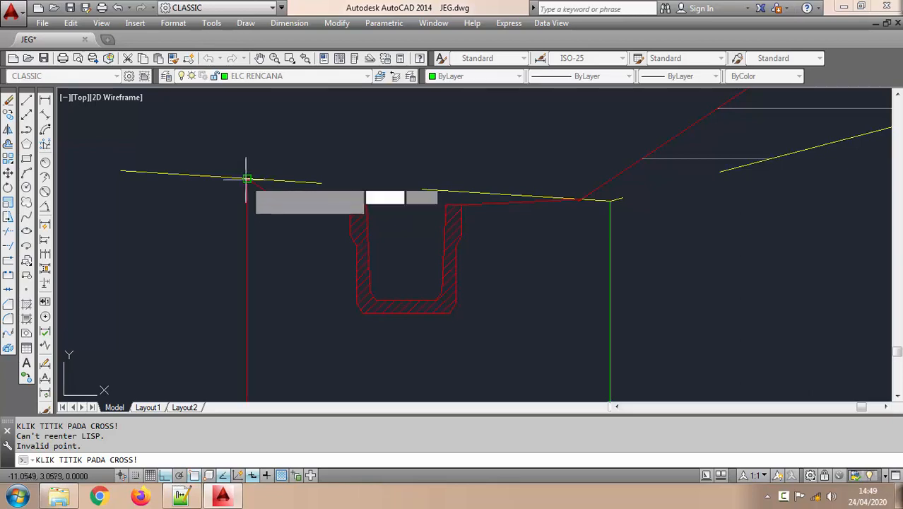
scroll(359, 246, "down", 5)
scroll(369, 226, "up", 1)
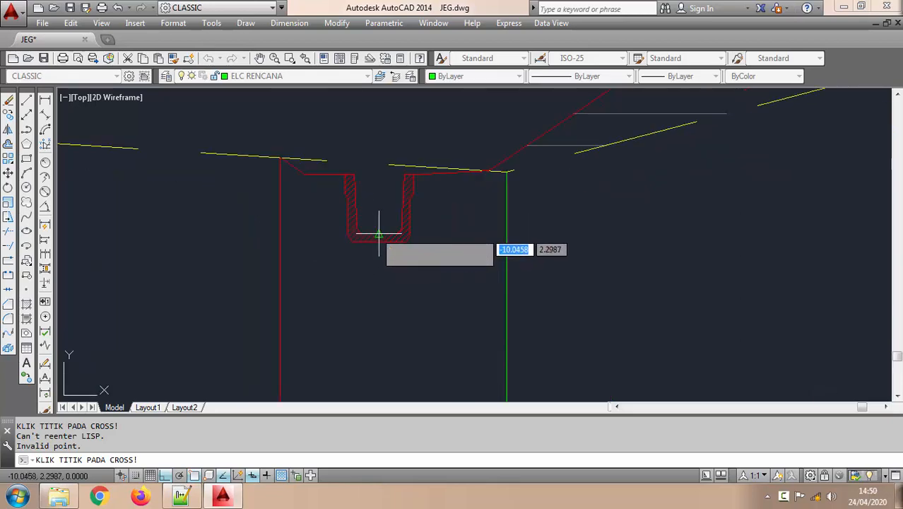
scroll(396, 251, "down", 5)
Step: Label the left embankment shoulder and the left foot of the sub-ballast layer
scroll(407, 260, "up", 4)
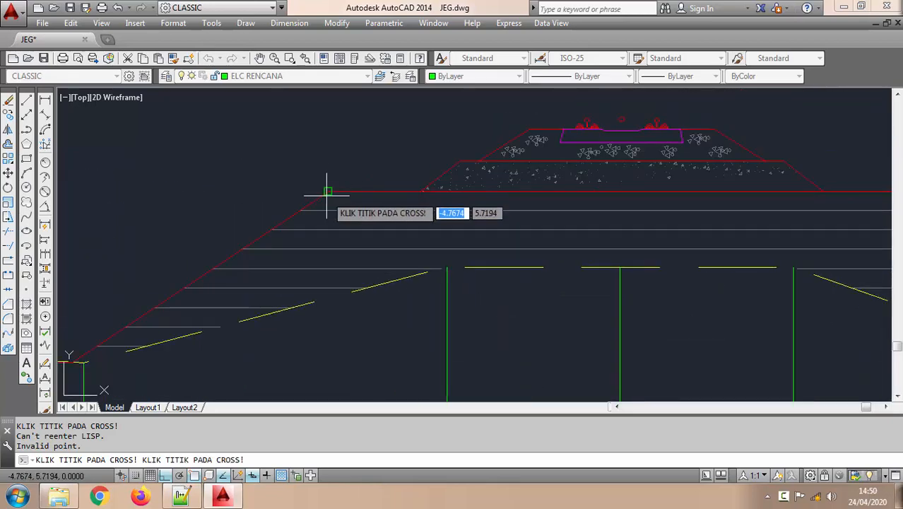
scroll(503, 168, "up", 2)
scroll(338, 185, "down", 1)
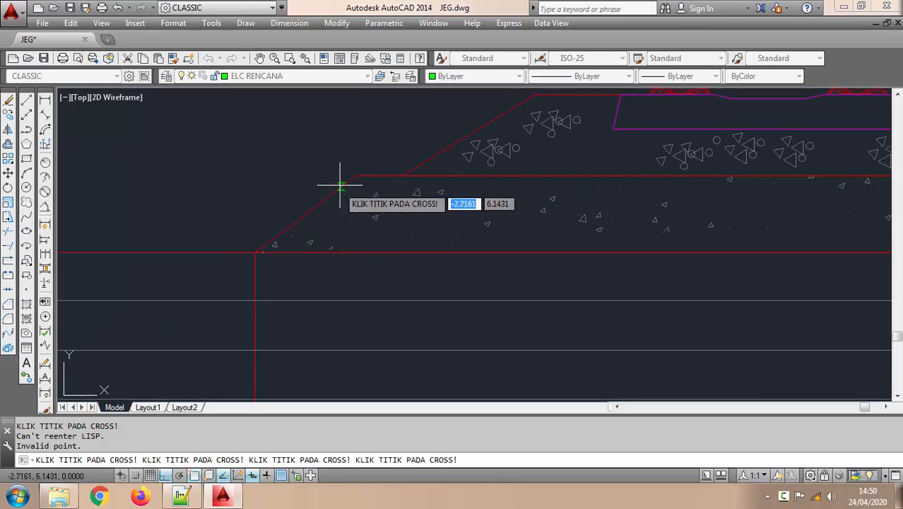
Step: Label the left and right rails above the sleeper as design points
scroll(360, 173, "down", 4)
scroll(396, 166, "up", 4)
scroll(304, 161, "down", 2)
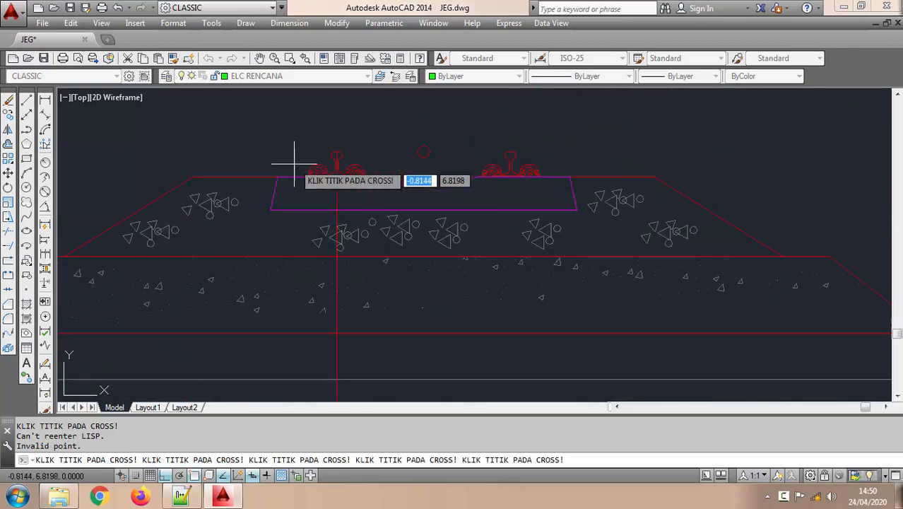
scroll(424, 148, "up", 4)
scroll(367, 152, "down", 2)
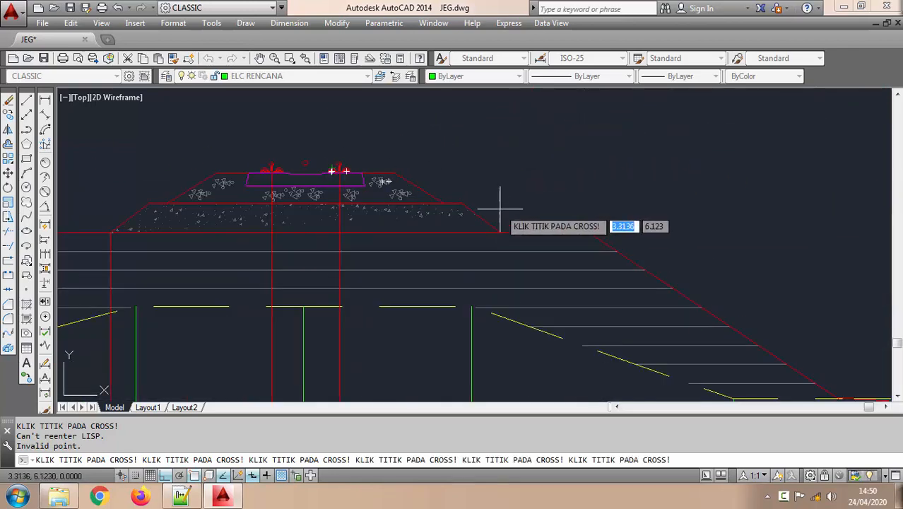
Step: Label the right foot of the sub-ballast layer and the right embankment shoulder as design points
scroll(486, 209, "up", 5)
scroll(317, 196, "down", 4)
scroll(378, 201, "up", 2)
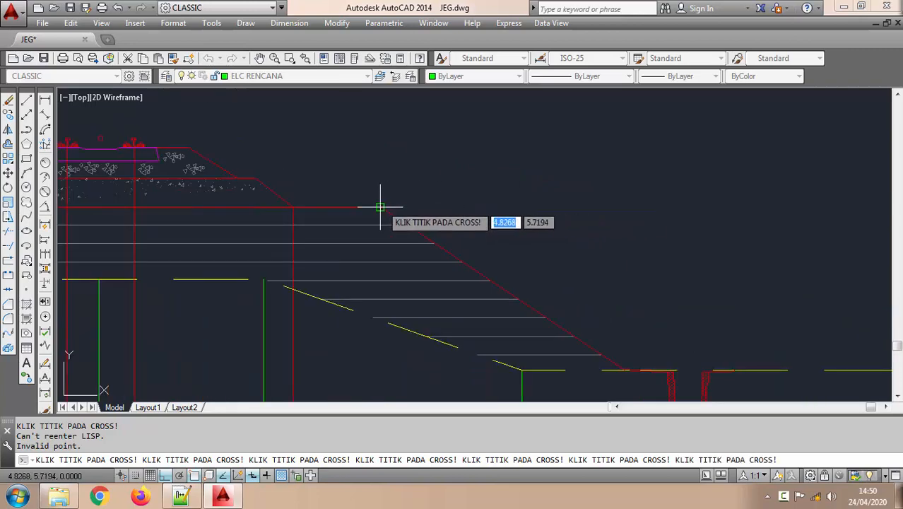
scroll(358, 99, "up", 2)
Step: Label the right toe of the embankment slope and the midpoint of the right ditch bottom
scroll(459, 220, "up", 6)
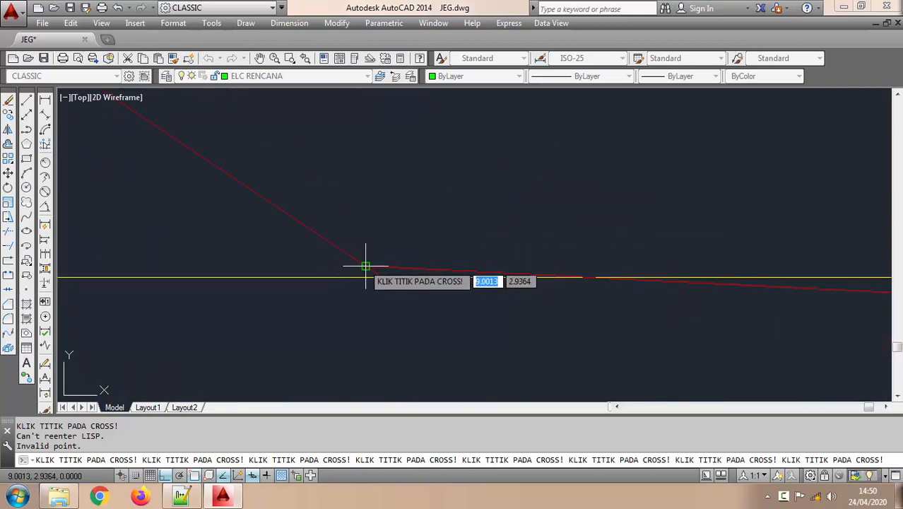
left_click(365, 265)
scroll(320, 242, "down", 6)
scroll(431, 260, "up", 1)
left_click(356, 287)
Step: Label the right ditch's outer edge where it meets the ground line and end the labelling routine
scroll(442, 228, "up", 5)
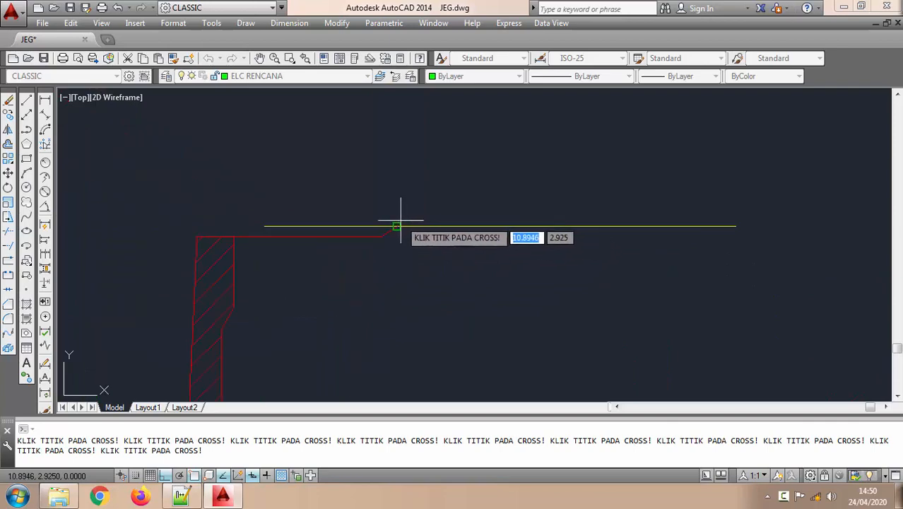
left_click(400, 228)
scroll(444, 187, "down", 10)
key("Return")
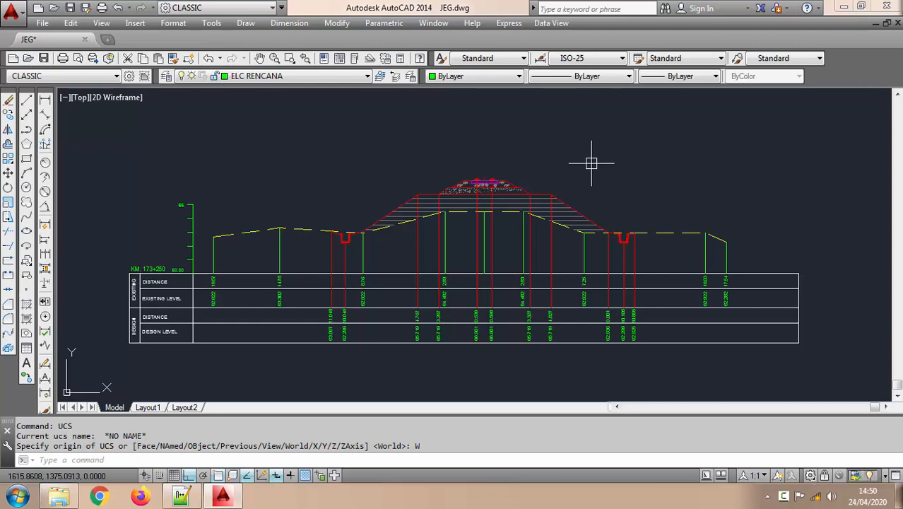
Step: Examine the existing ground polyline, its distance and elevation labels, and the table block that holds them
left_click(242, 234)
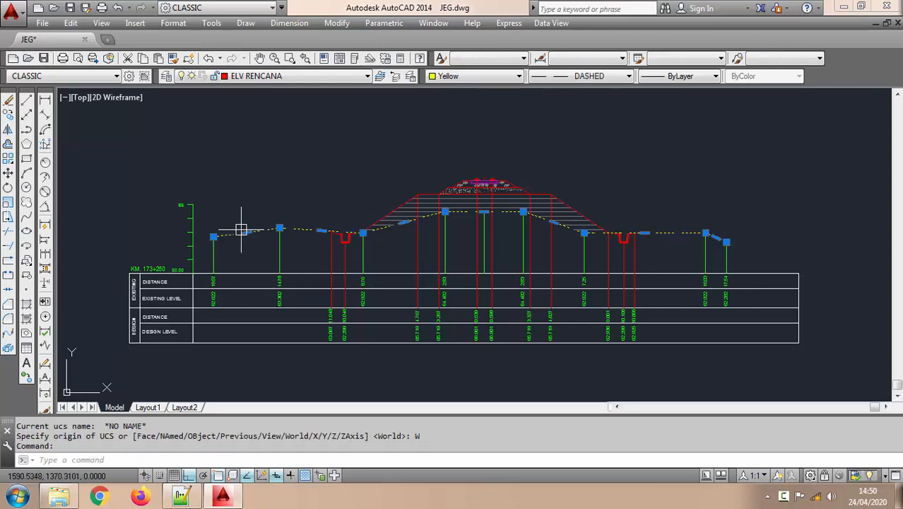
mouse_move(241, 230)
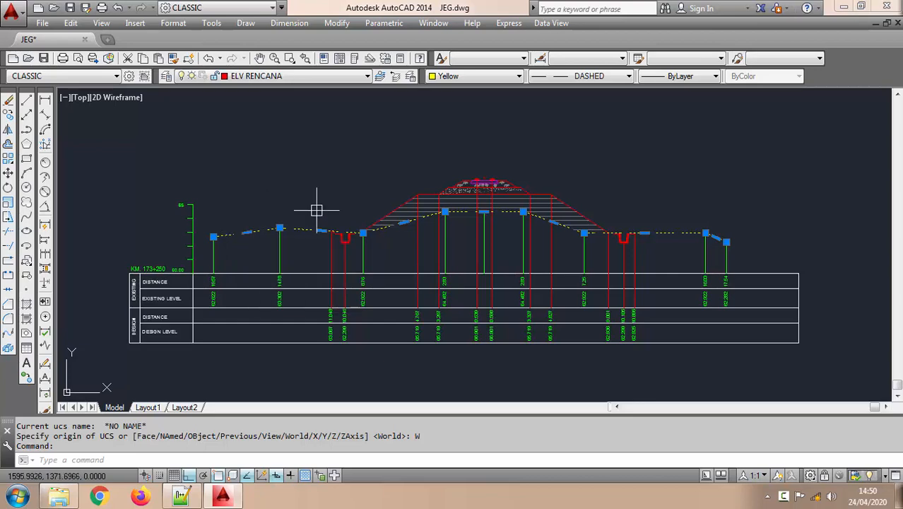
key("Escape")
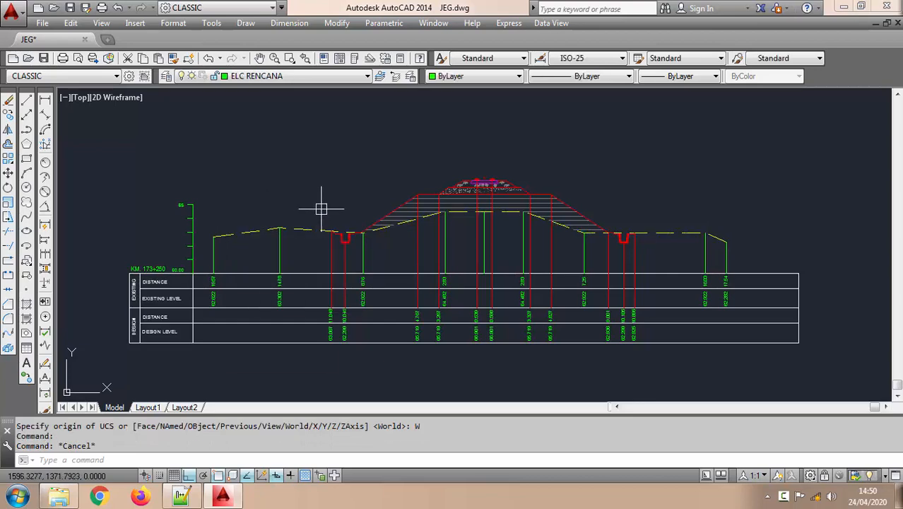
scroll(214, 291, "up", 4)
left_click(198, 304)
left_click(197, 257)
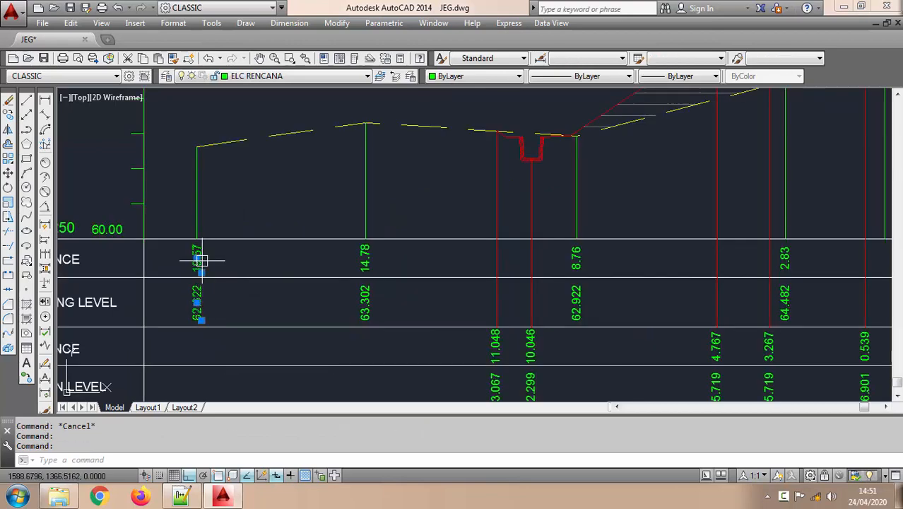
key("Escape")
middle_click_drag(240, 272, 369, 250)
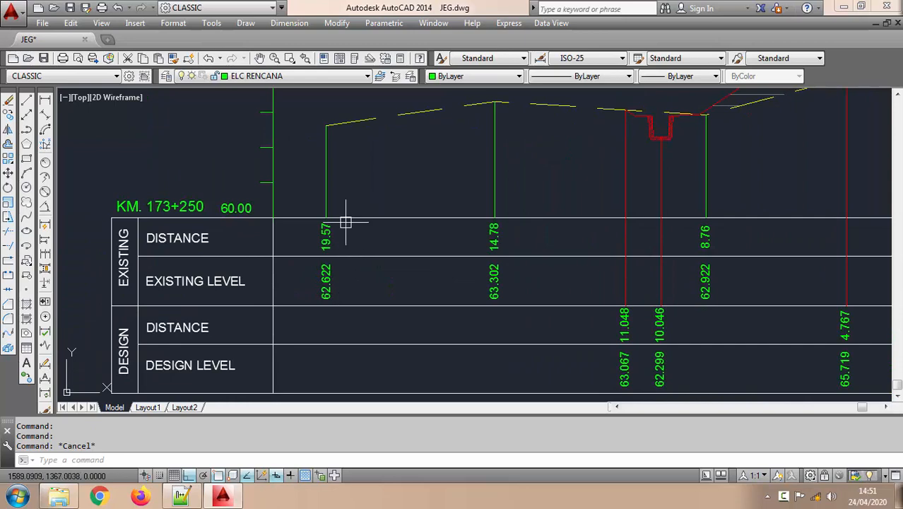
scroll(329, 234, "down", 2)
scroll(343, 246, "up", 2)
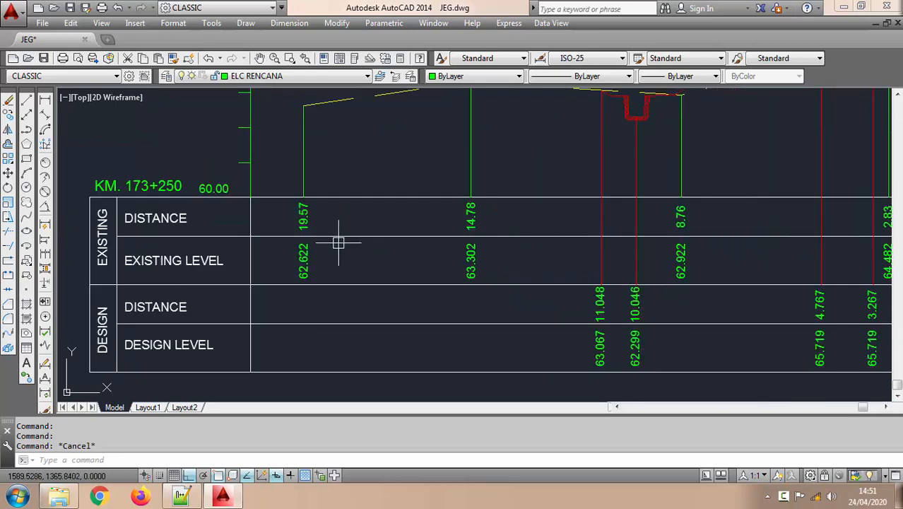
left_click(396, 234)
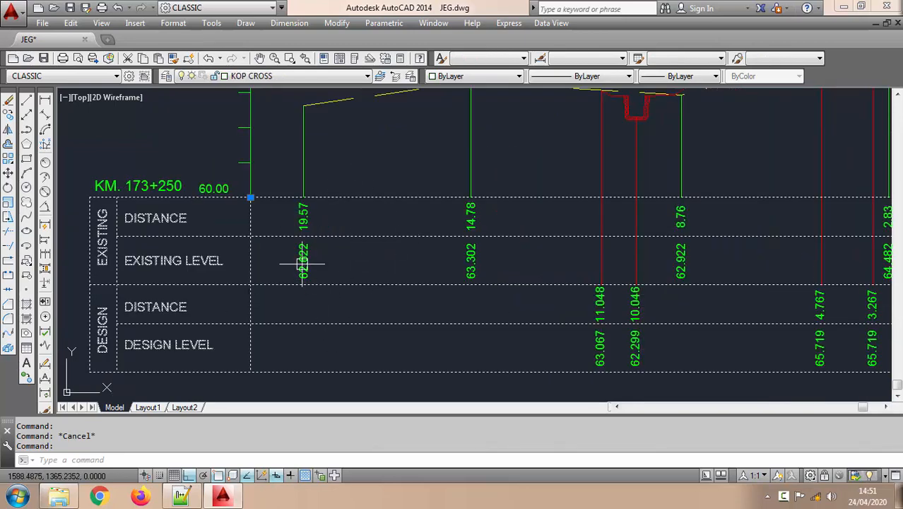
mouse_move(300, 254)
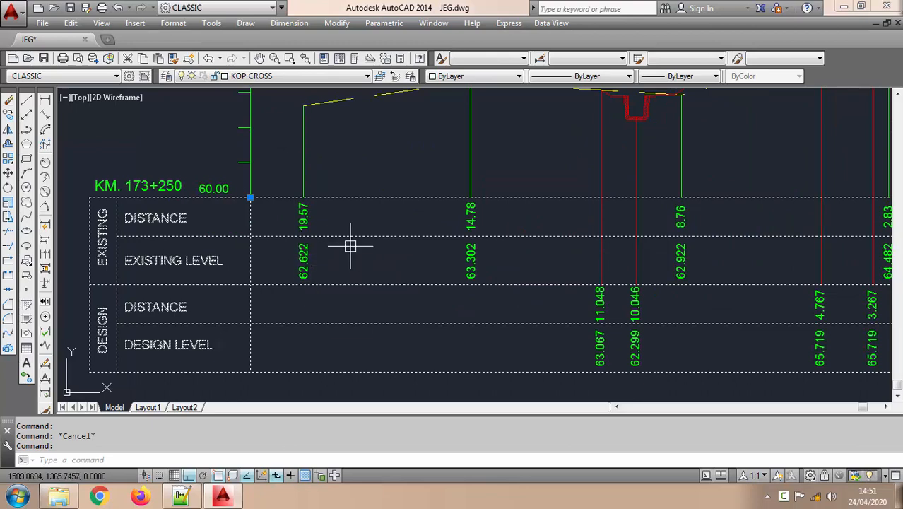
key("Escape")
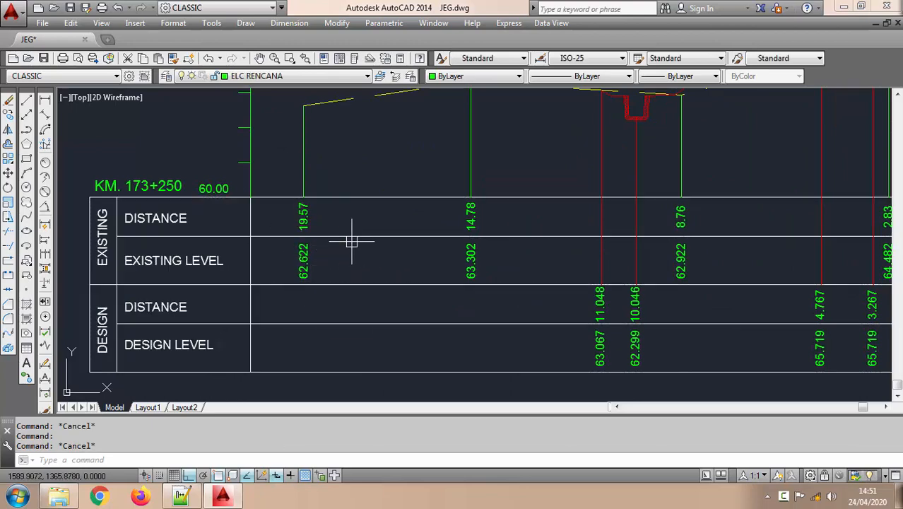
Step: Examine the design outline from the left ditch to the embankment top, along with its distance and design level labels
scroll(352, 240, "down", 5)
middle_click_drag(394, 271, 395, 268)
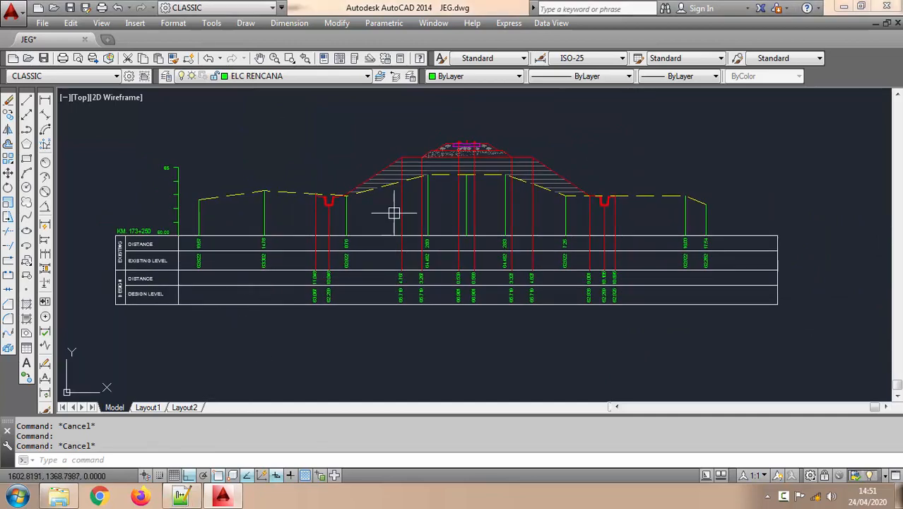
scroll(375, 224, "up", 2)
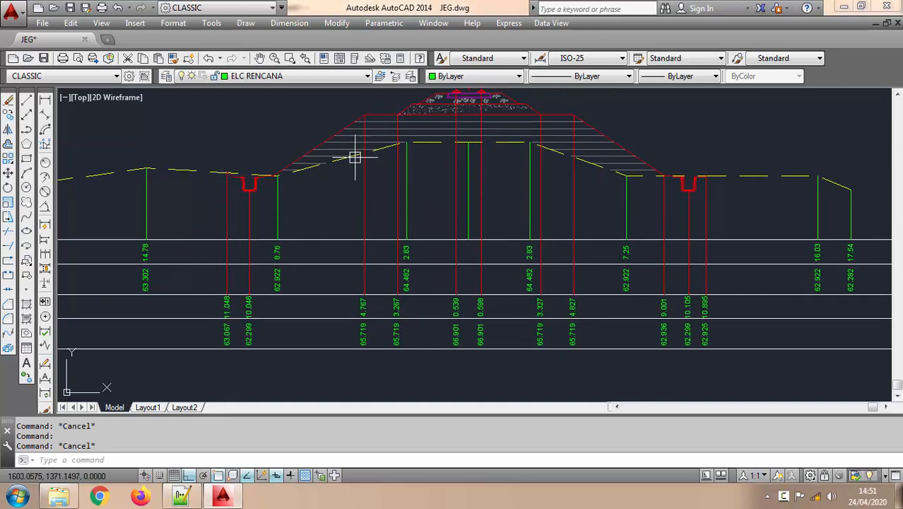
middle_click_drag(354, 155, 325, 196)
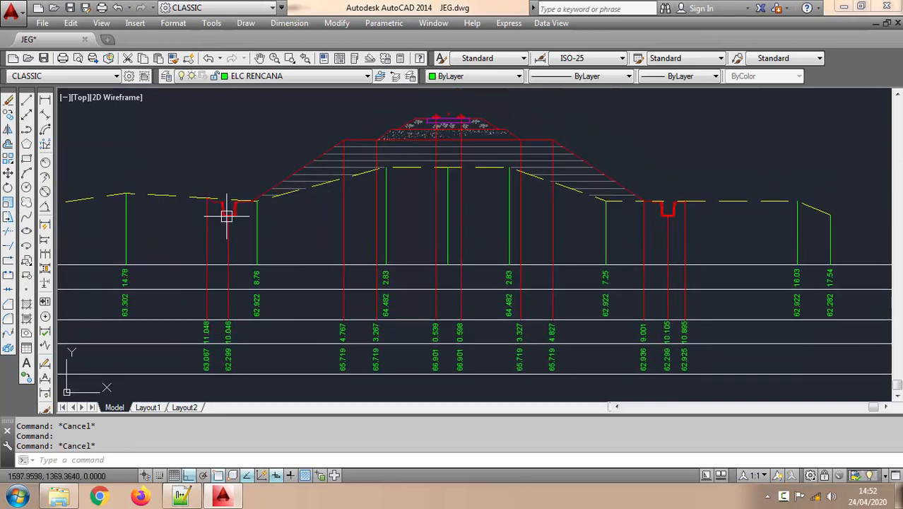
scroll(228, 207, "up", 3)
scroll(226, 210, "down", 3)
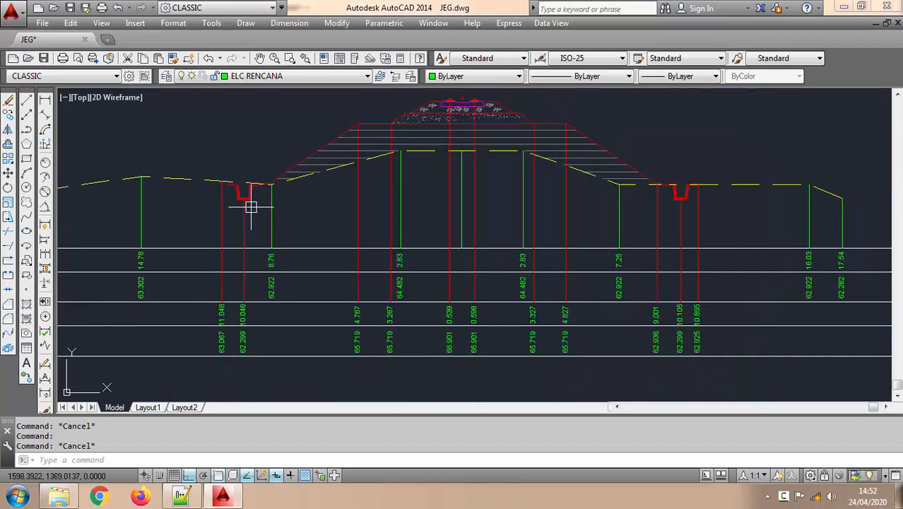
scroll(245, 203, "up", 2)
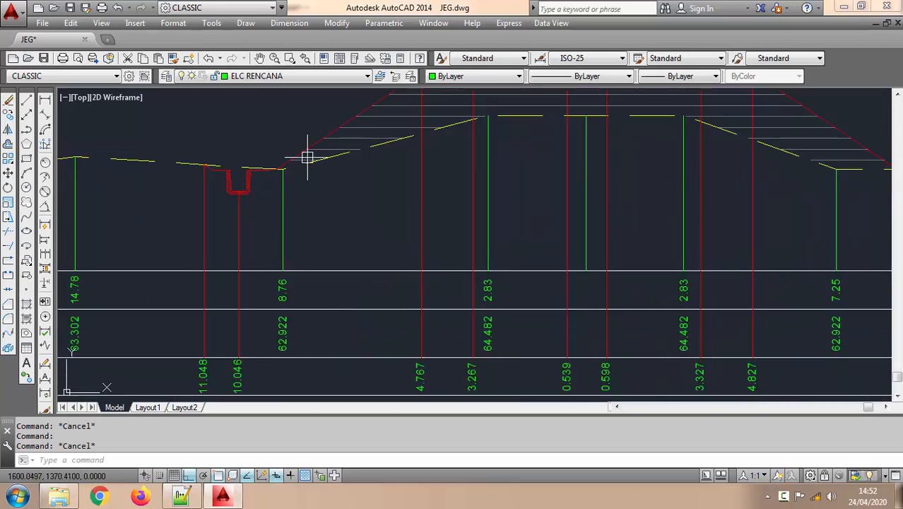
middle_click_drag(307, 151, 228, 262)
scroll(421, 141, "up", 5)
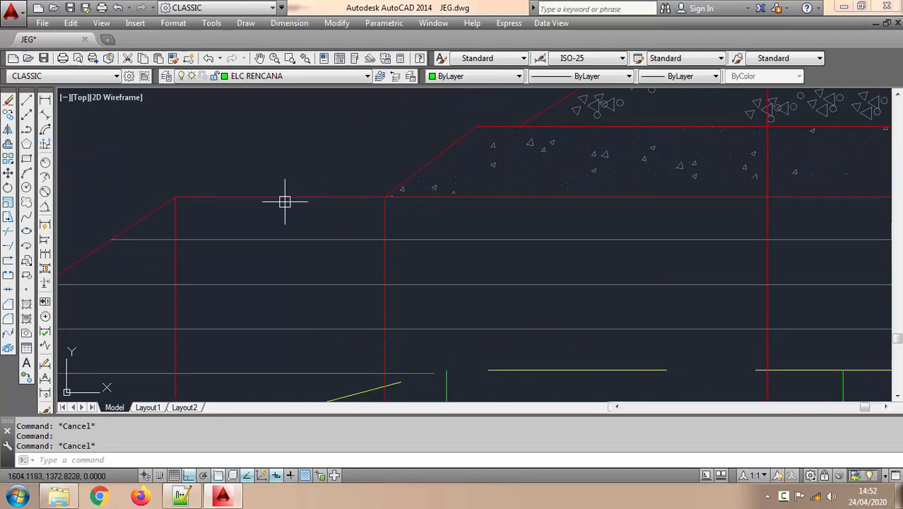
left_click(281, 196)
scroll(286, 194, "down", 4)
scroll(417, 156, "down", 3)
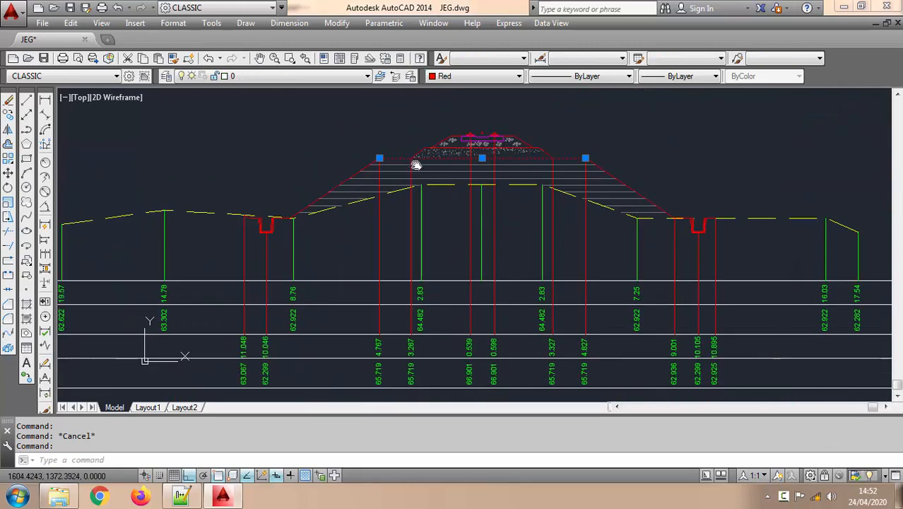
scroll(458, 151, "up", 1)
key("Escape")
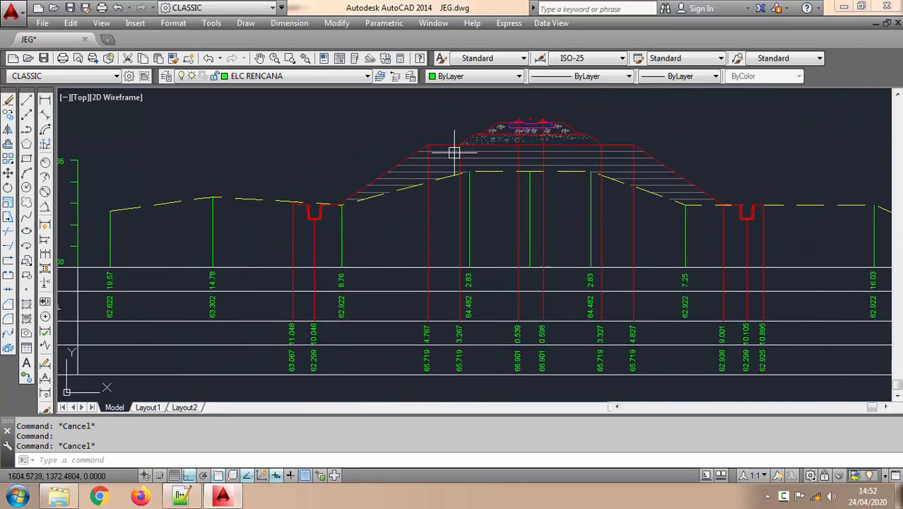
scroll(313, 342, "up", 4)
middle_click_drag(313, 343, 349, 239)
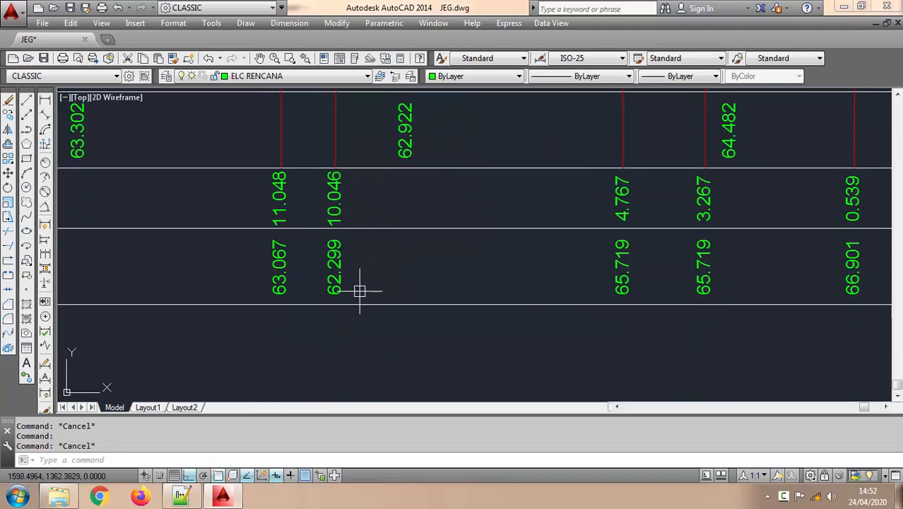
scroll(346, 214, "down", 2)
middle_click_drag(375, 189, 325, 269)
scroll(325, 270, "down", 2)
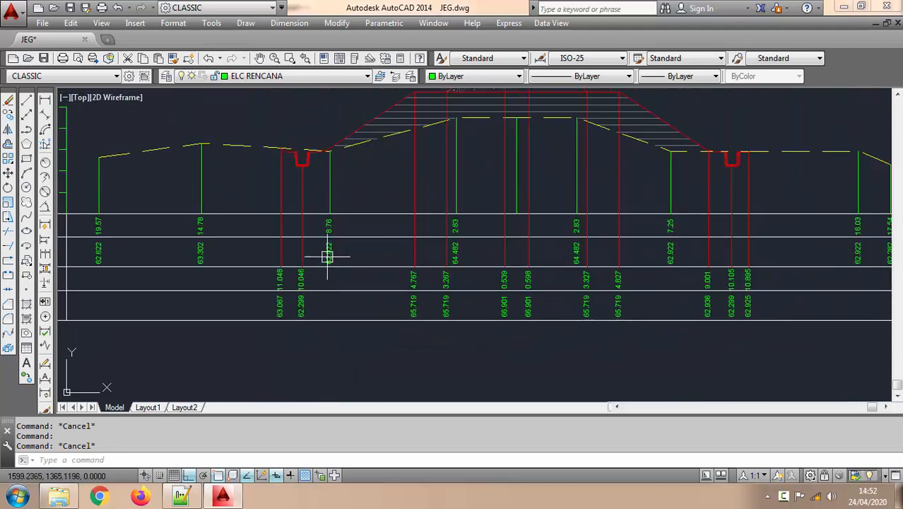
mouse_move(425, 210)
middle_mouse_down()
mouse_move(373, 246)
mouse_move(443, 245)
middle_mouse_up()
scroll(389, 242, "down", 2)
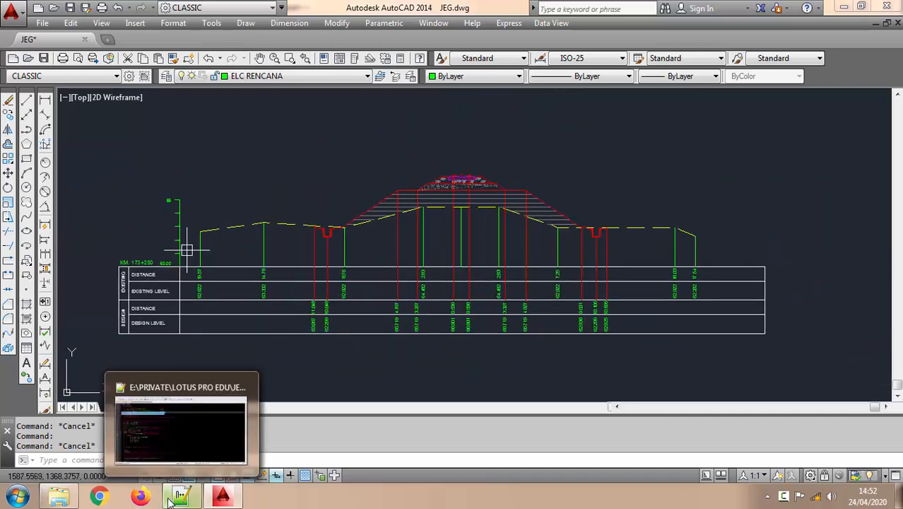
Step: Switch to Notepad++ showing JEGALL - SEKALIGUS.LSP and enlarge the code text for reading
left_click(177, 499)
left_click(187, 215)
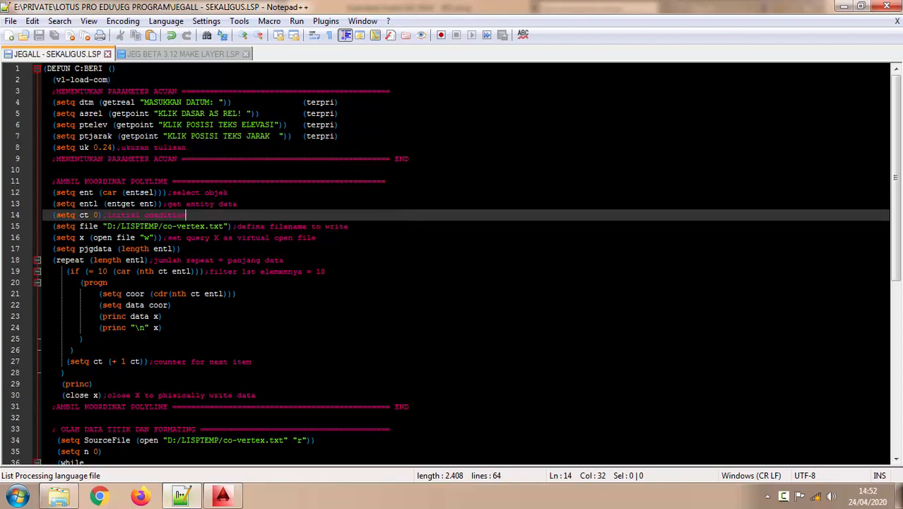
scroll(186, 215, "up", 2, "ctrl")
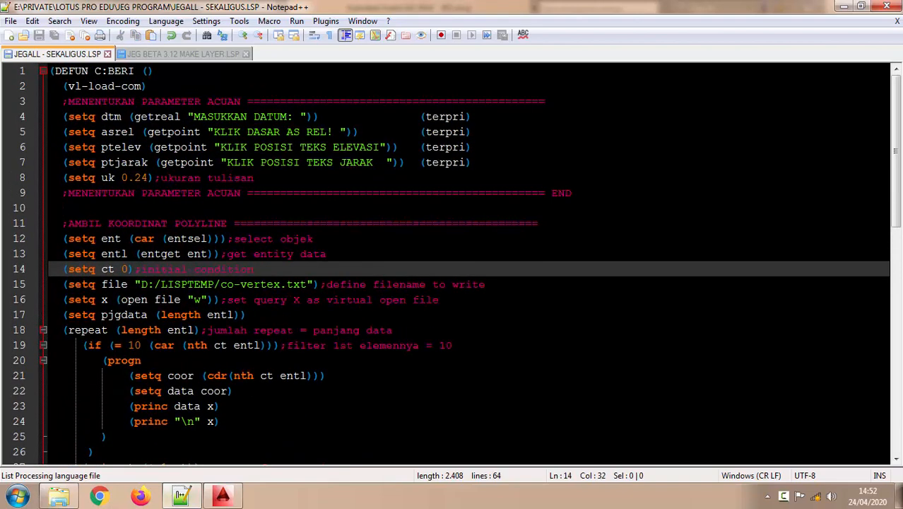
scroll(186, 215, "down", 1, "ctrl")
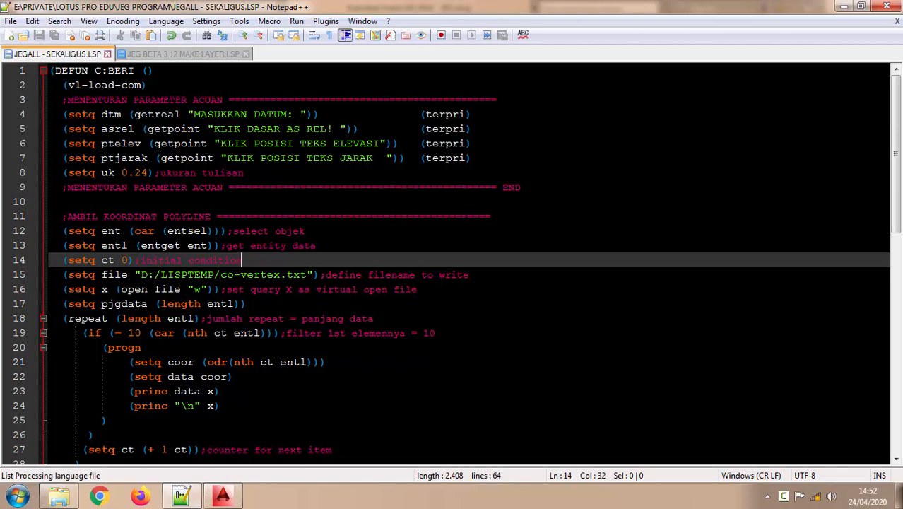
Step: Review the MENENTUKAN PARAMETER ACUAN block that sets the datum, rail axis, text positions and text size
left_click_drag(530, 188, 51, 99)
left_click(494, 144)
left_click(564, 200)
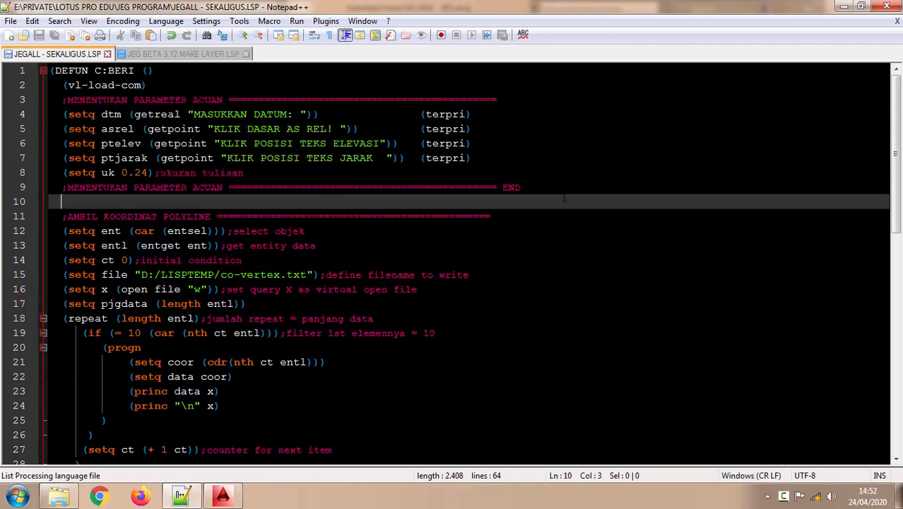
left_click(544, 187)
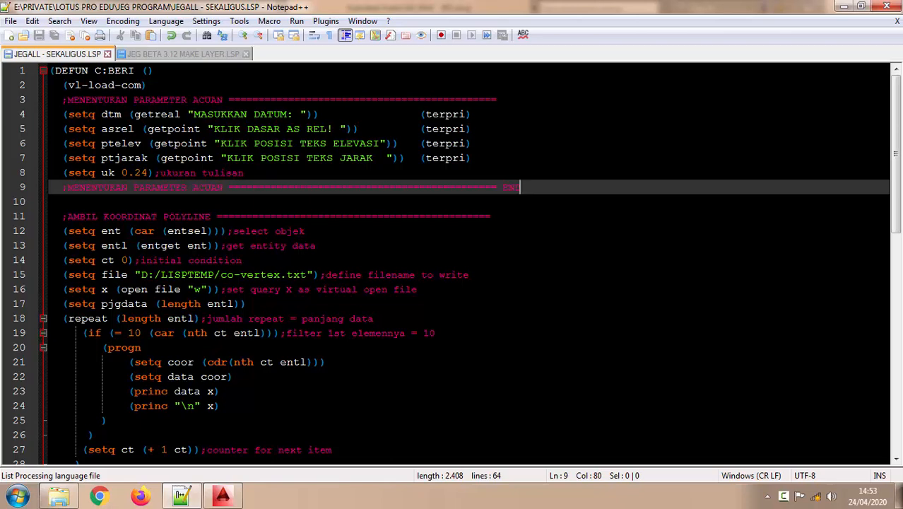
left_click(536, 160)
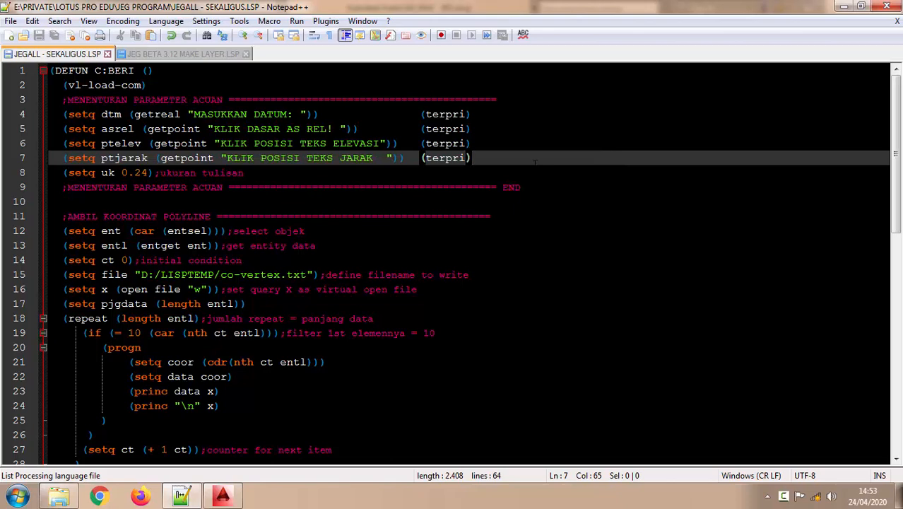
left_click(538, 187)
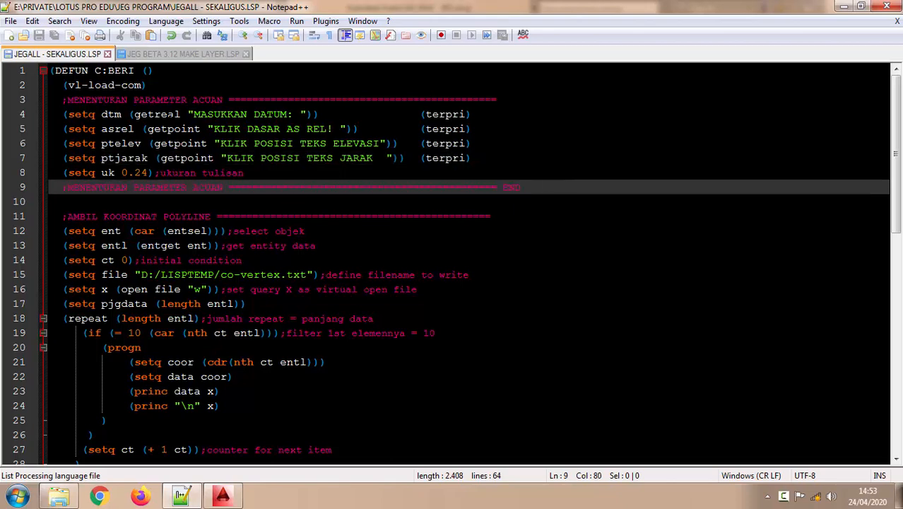
Step: Examine the getreal and getpoint calls and the asrel and ptjarak variables, continuing to the AMBIL KOORDINAT POLYLINE block
double_click(157, 114)
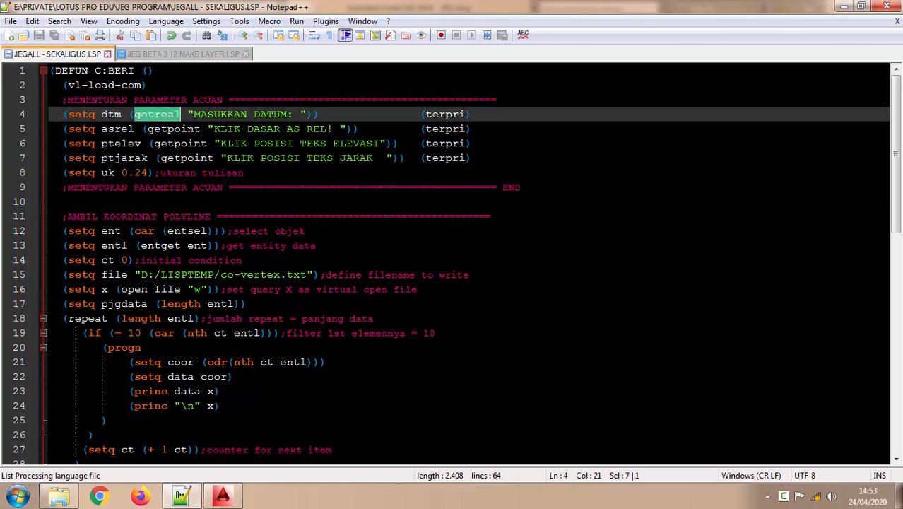
double_click(174, 128)
left_click(154, 114)
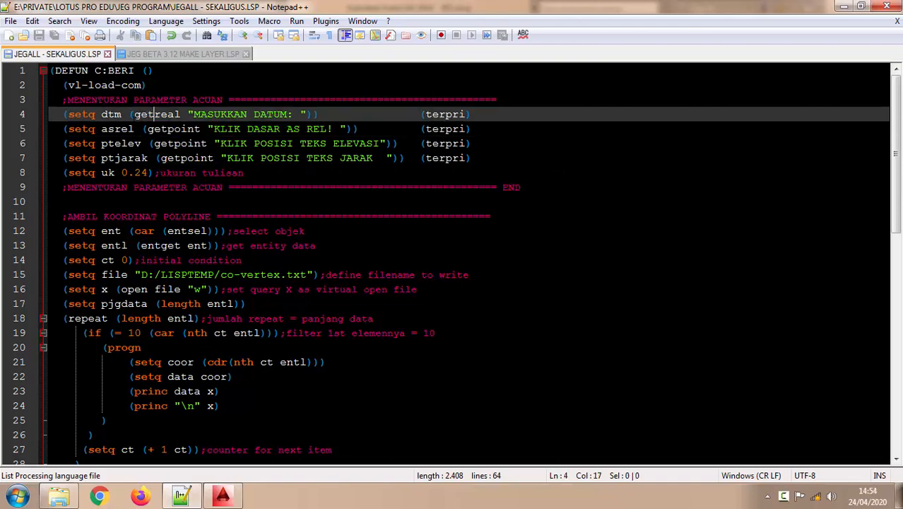
left_click(117, 128)
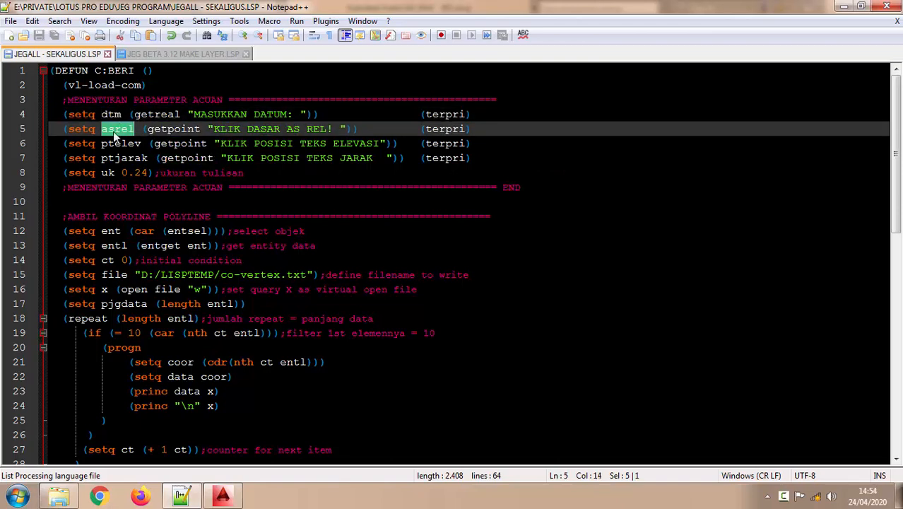
left_click(79, 129)
left_click(126, 157)
scroll(126, 157, "down", 2)
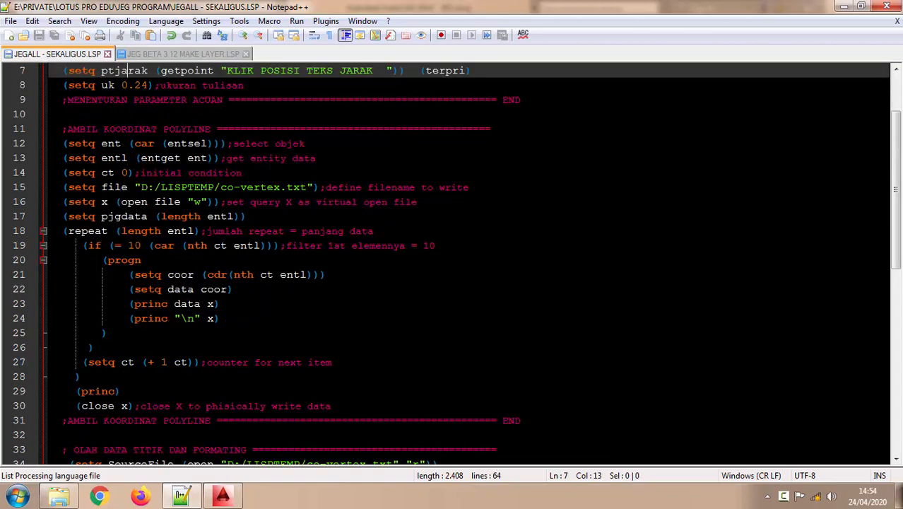
Step: Review the entsel and entget lines that select the polyline and read its entity data
left_click(365, 144)
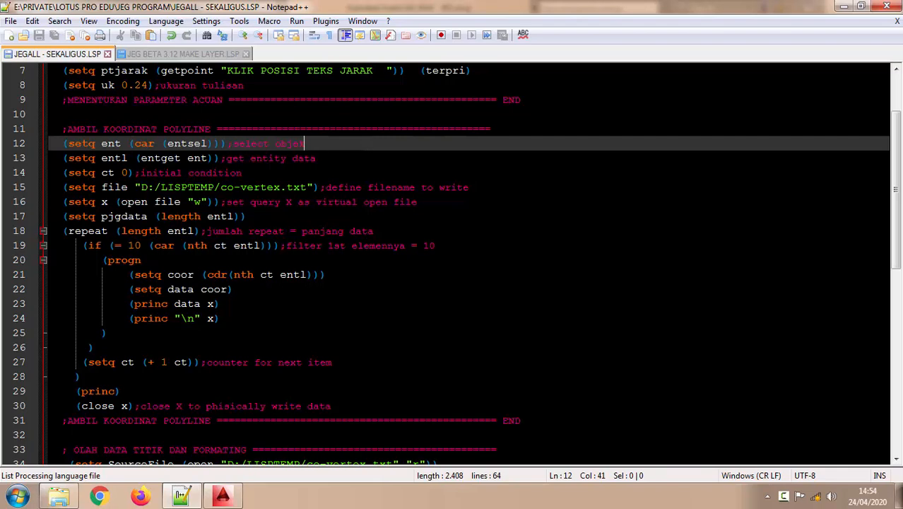
left_click(366, 160)
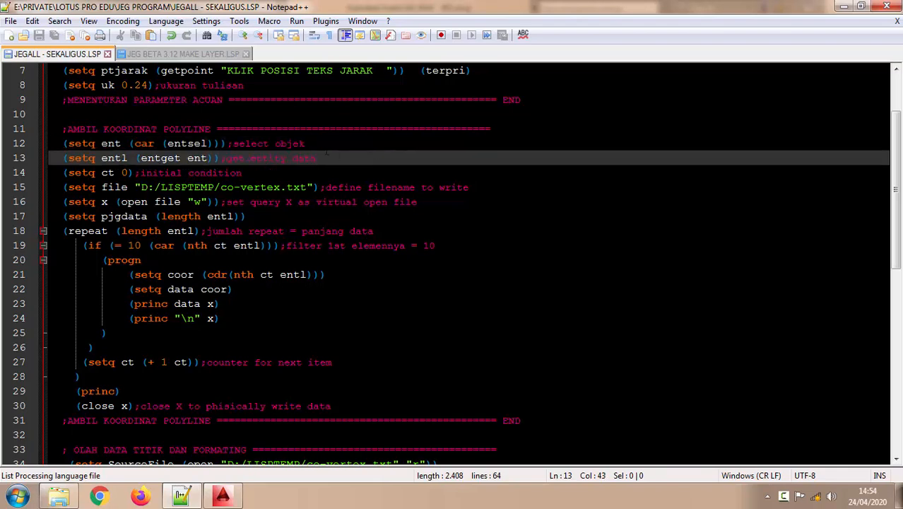
left_click(148, 144)
left_click(154, 143)
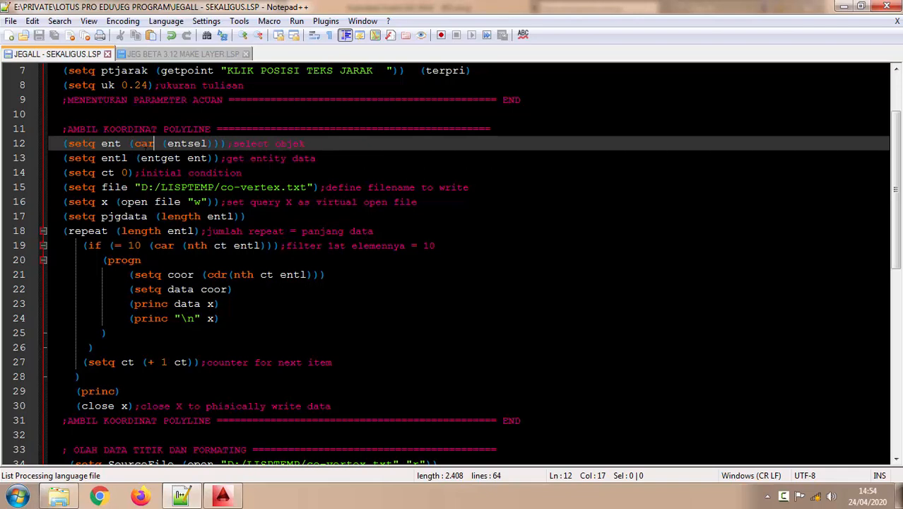
left_click(354, 159)
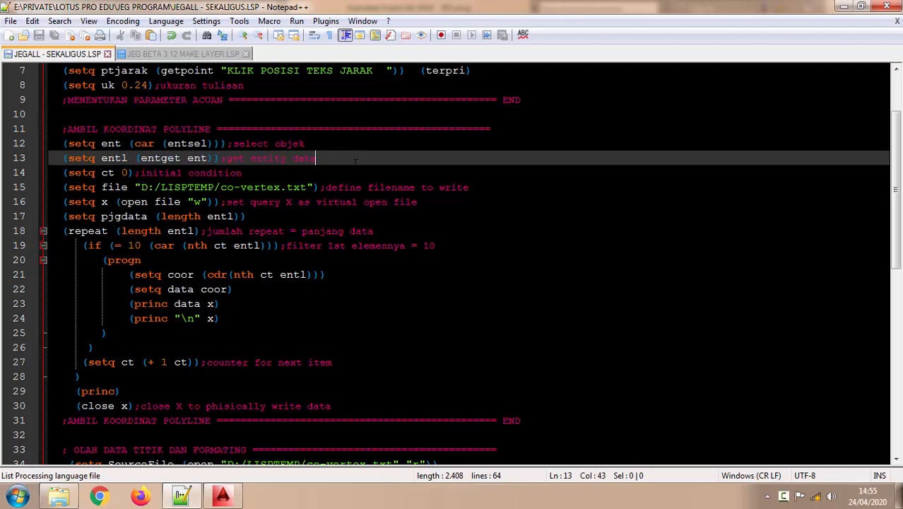
Step: Examine the co-vertex.txt file path, the open call in write mode and the pjgdata length variable
left_click(480, 188)
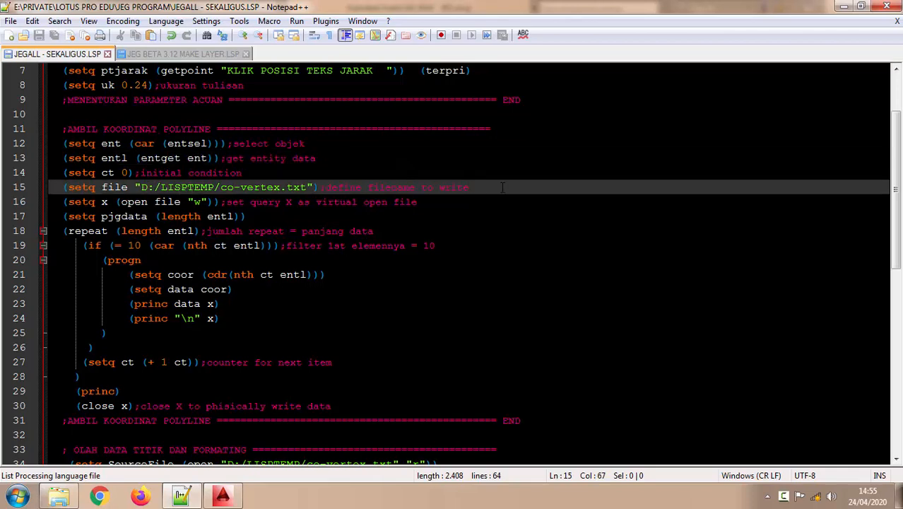
left_click_drag(481, 187, 214, 188)
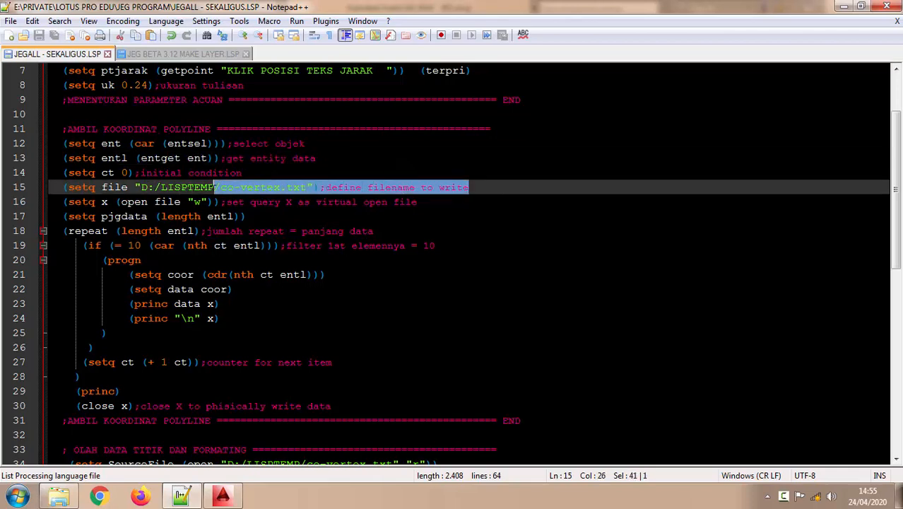
left_click(332, 188)
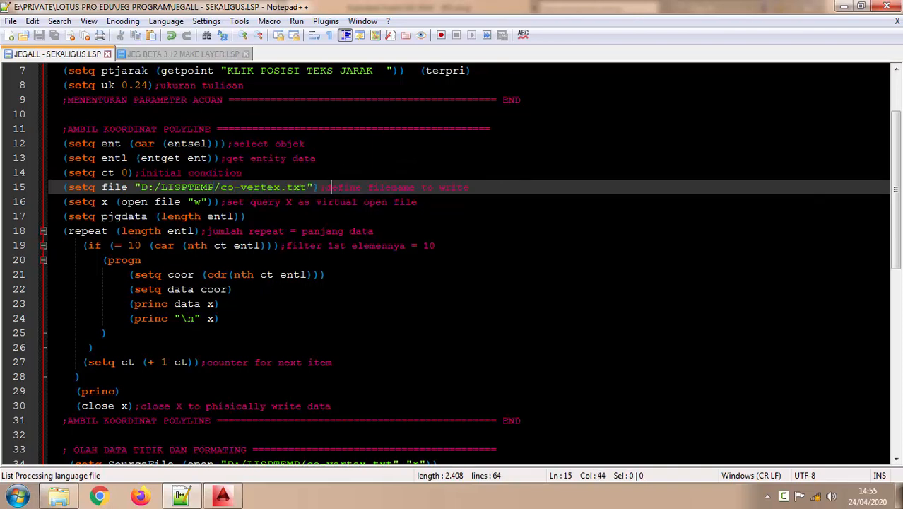
left_click(444, 204)
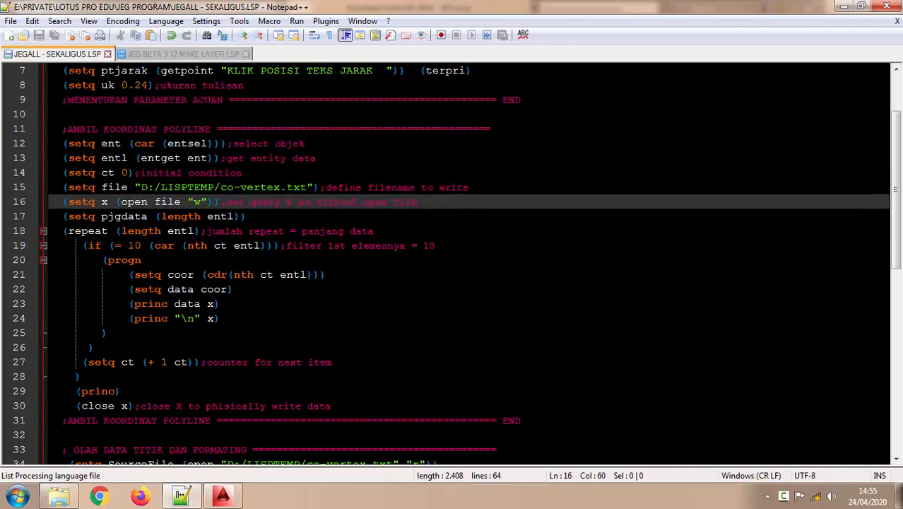
left_click(335, 217)
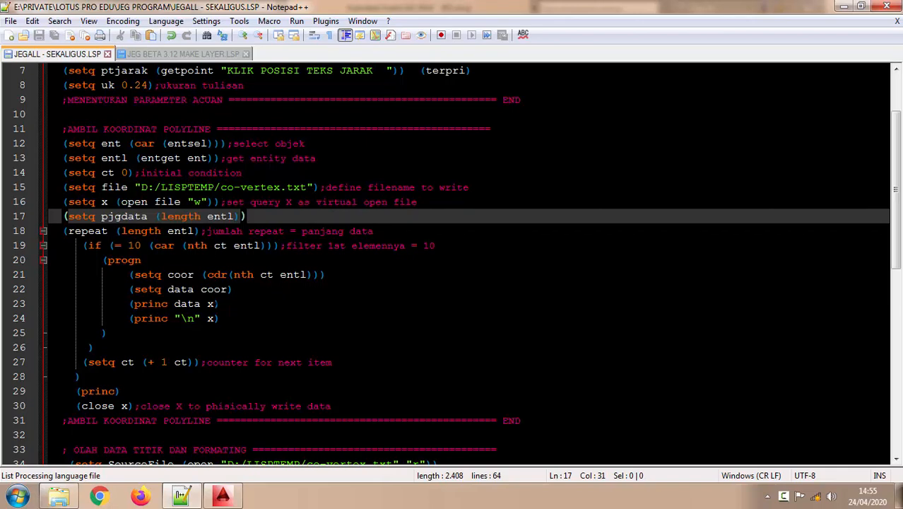
Step: Review the repeat loop that extracts the coor vertex coordinates and writes them to the co-vertex.txt file
left_click(268, 302)
scroll(270, 305, "down", 1)
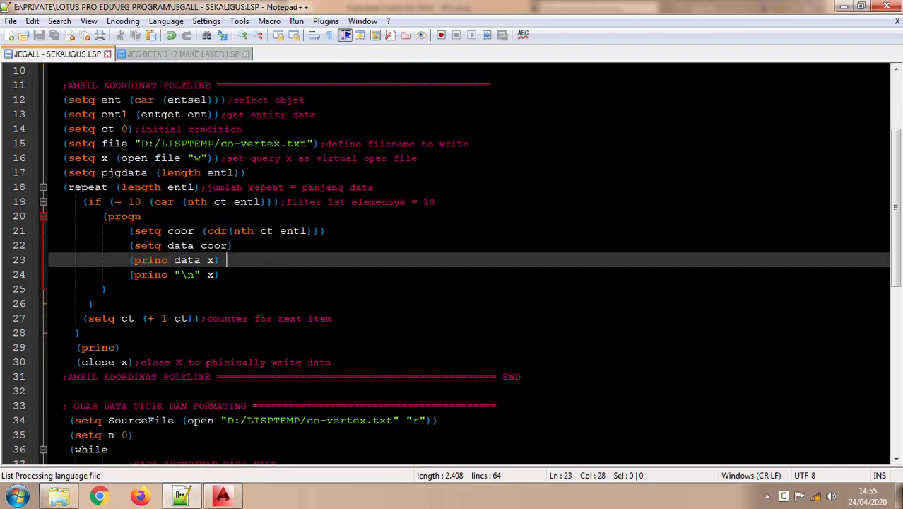
double_click(179, 233)
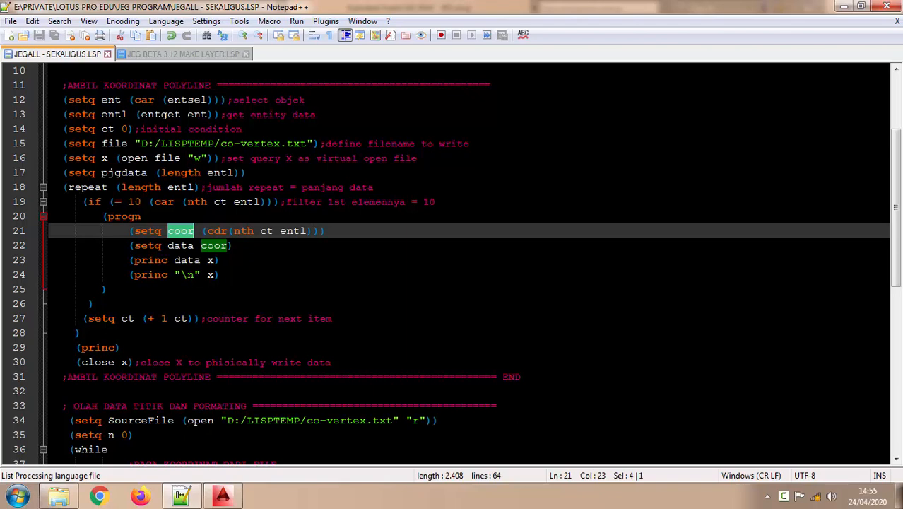
left_click(220, 274)
left_click_drag(281, 144, 220, 144)
Step: Examine the start of the OLAH DATA TITIK DAN FORMATING block, from the SourceFile read call to the while loop
scroll(453, 265, "down", 1)
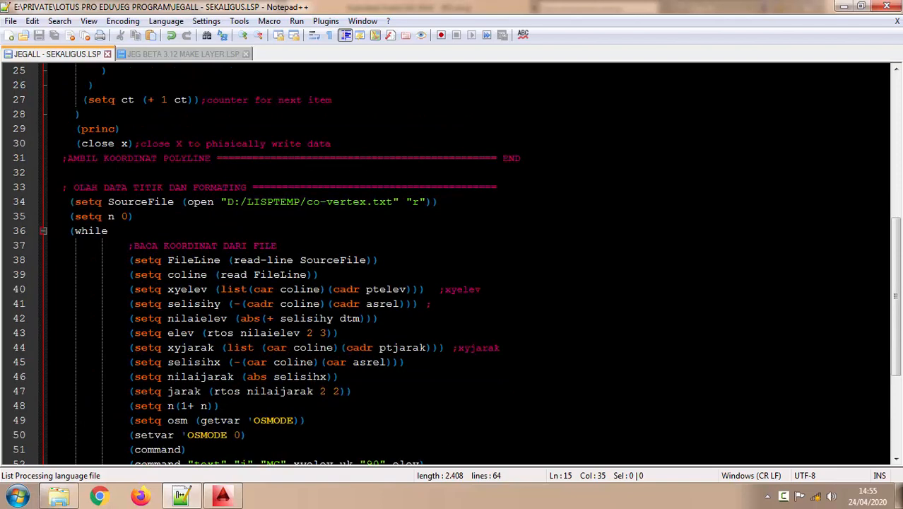
scroll(453, 265, "down", 1)
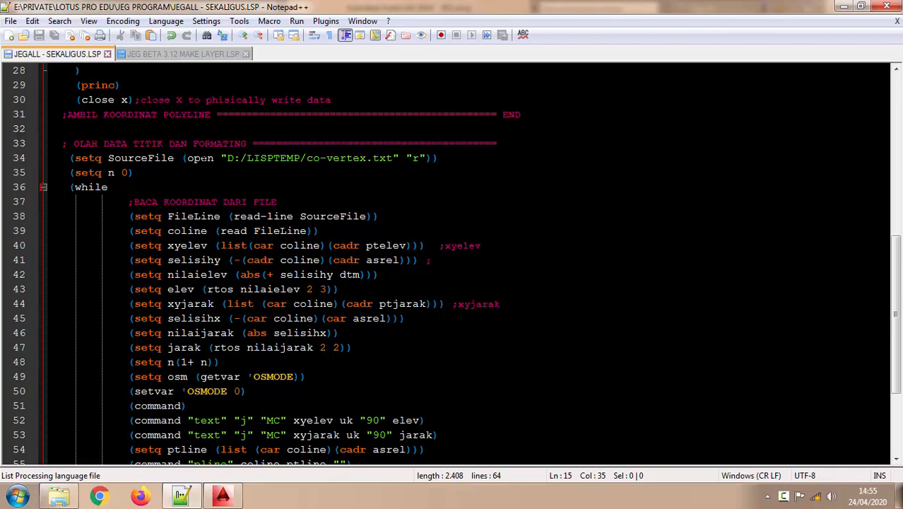
double_click(360, 158)
scroll(361, 158, "down", 1)
left_click(109, 144)
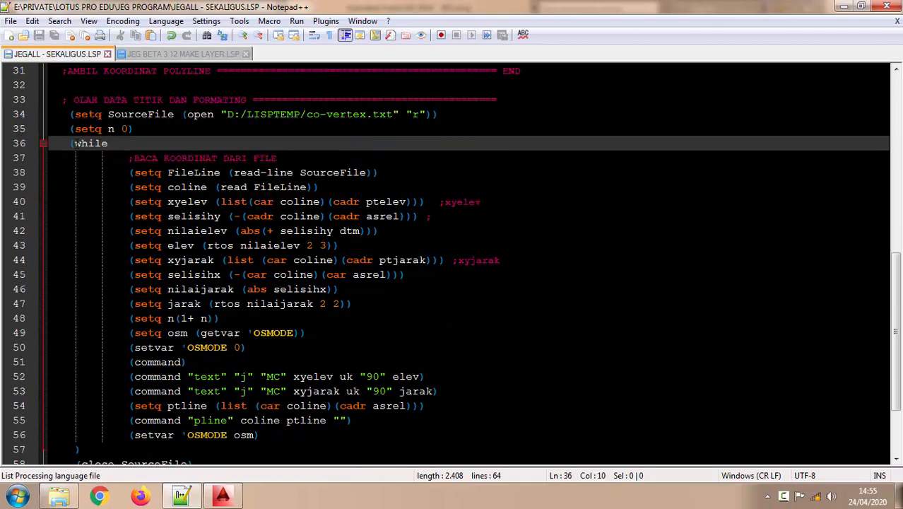
left_click(69, 143)
Step: Review the FileLine, coline and xyelev lines that read each coordinate and set the elevation text position
left_click(399, 173)
left_click(373, 187)
left_click(188, 202)
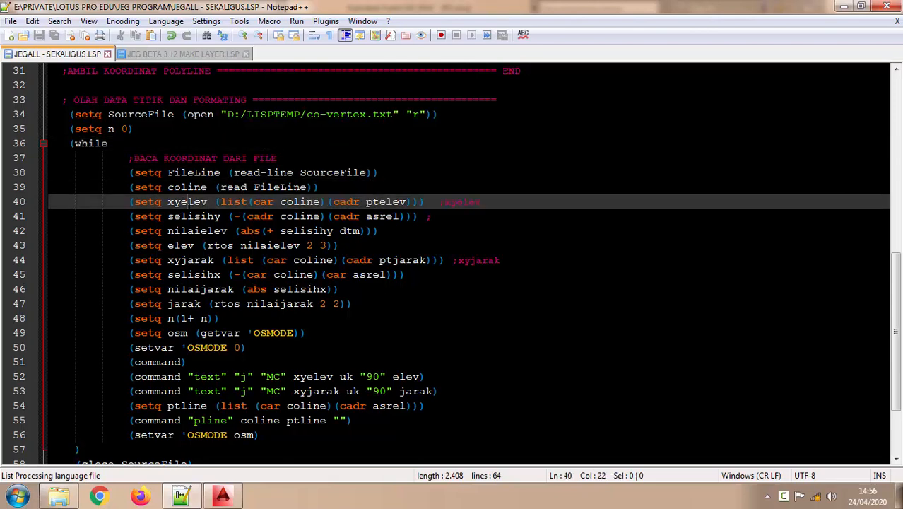
left_click(194, 201)
Step: Switch to AutoCAD and examine the first existing ground vertices with their vertical lines, distance labels and existing level labels
key("alt+Tab")
scroll(205, 282, "up", 6)
scroll(227, 255, "down", 5)
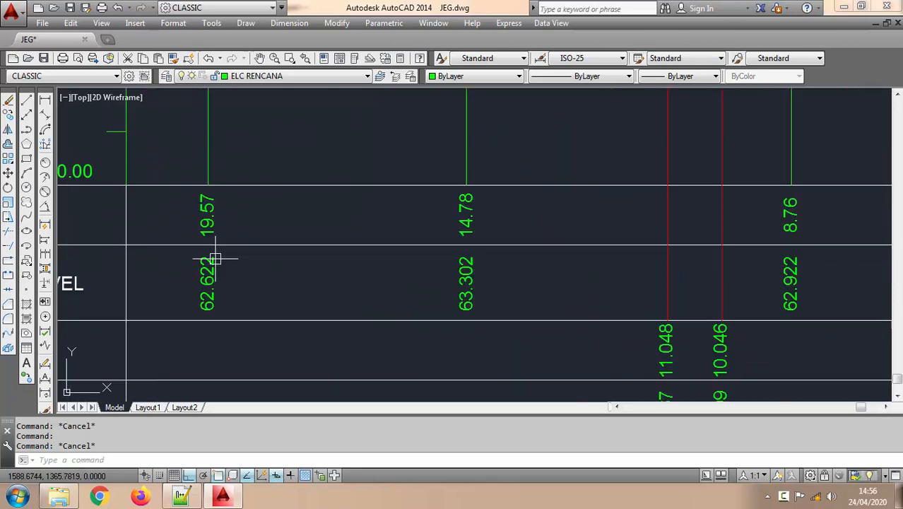
scroll(232, 182, "up", 3)
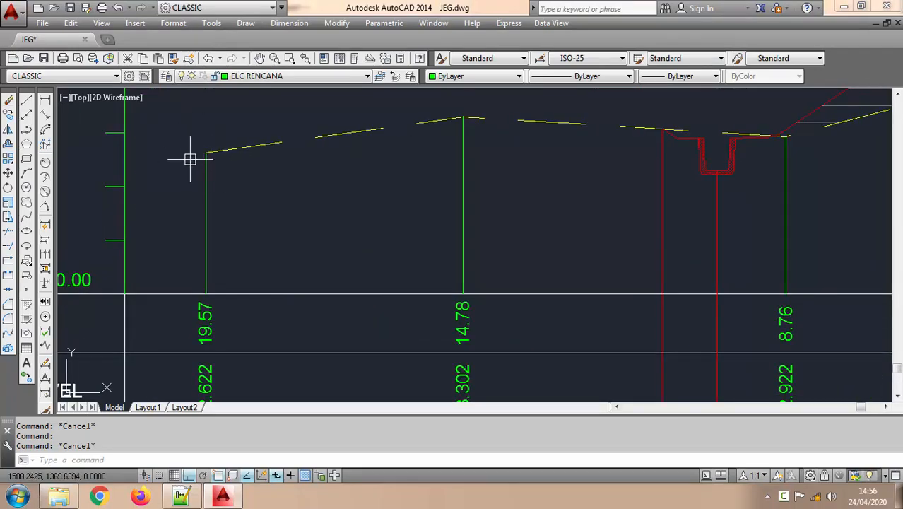
scroll(224, 136, "down", 1)
scroll(224, 136, "up", 2)
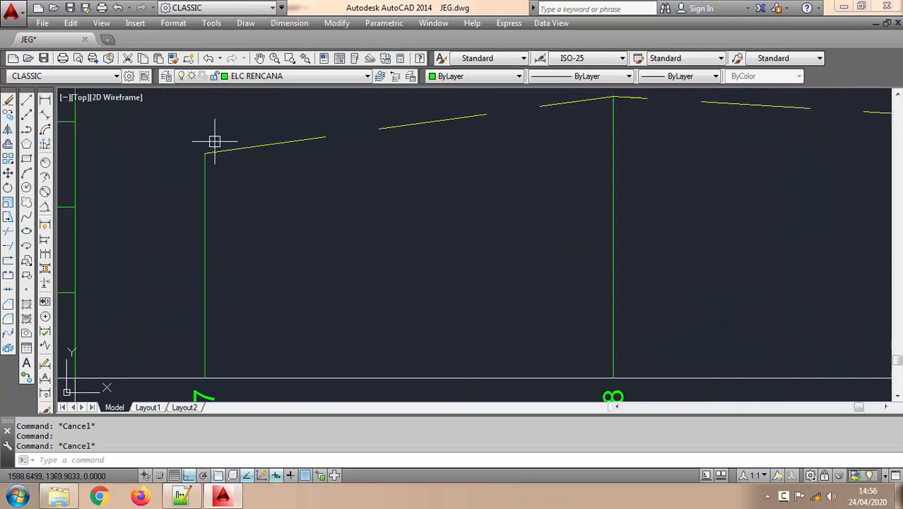
scroll(212, 121, "down", 1)
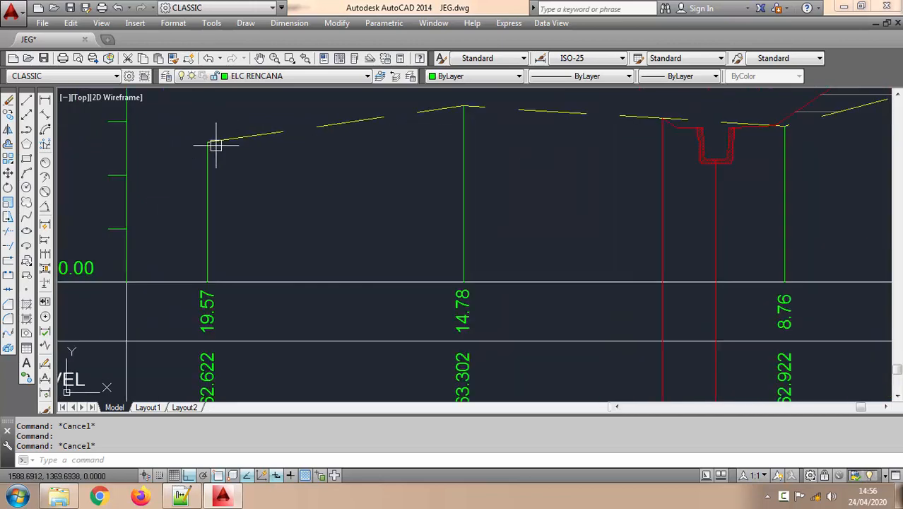
middle_click_drag(231, 280, 292, 257)
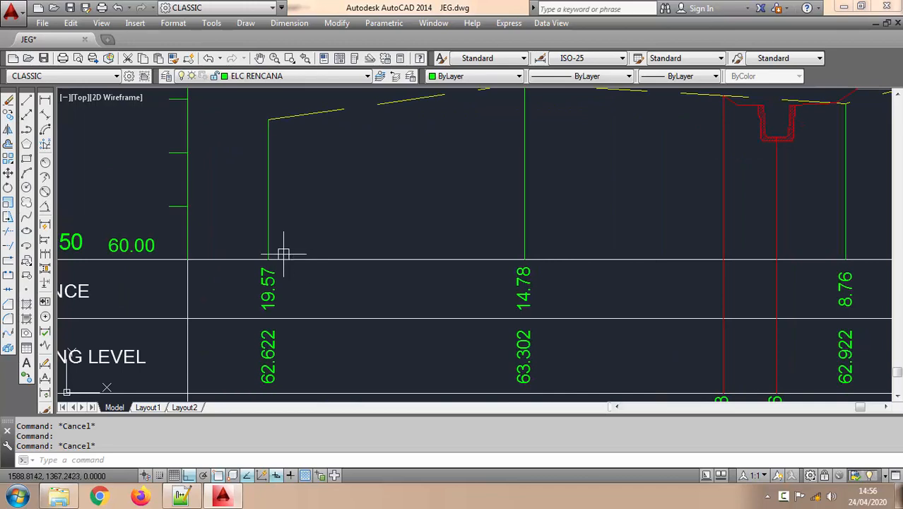
scroll(269, 259, "down", 2)
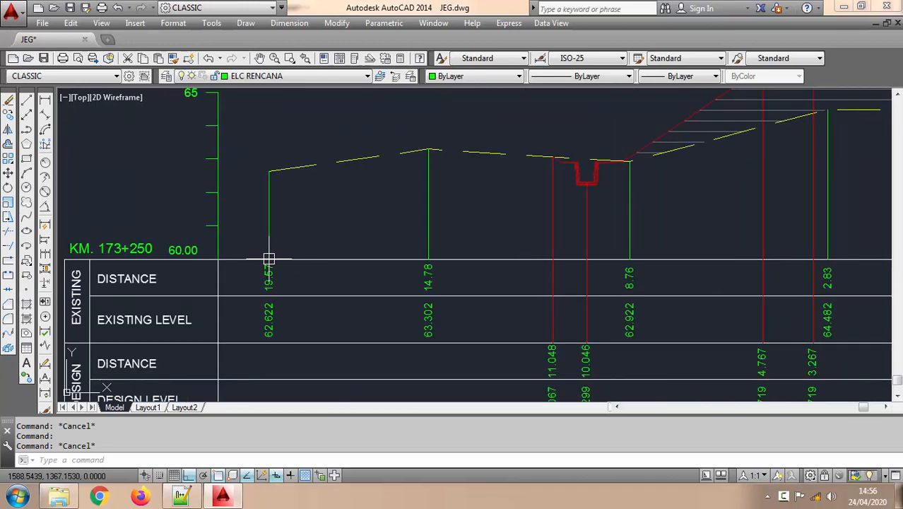
scroll(268, 258, "down", 2)
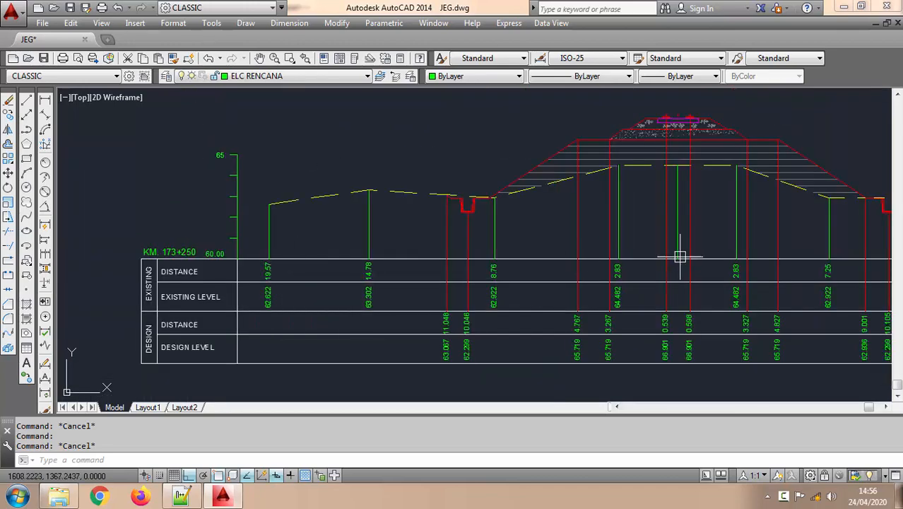
Step: Compare the existing ground labels with the 60.00 datum and the rail axis across the KM. 173+250 section
scroll(265, 263, "up", 2)
middle_click_drag(306, 186, 368, 203)
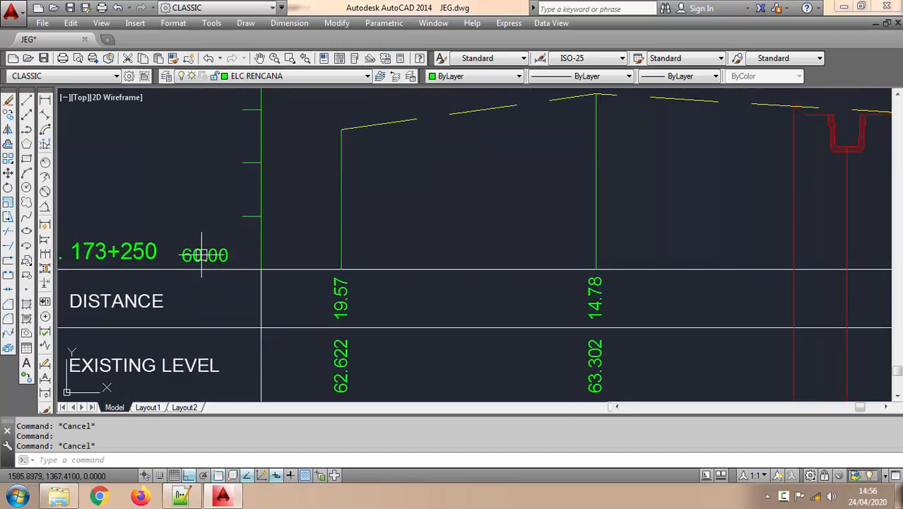
scroll(268, 251, "down", 2)
scroll(290, 297, "up", 2)
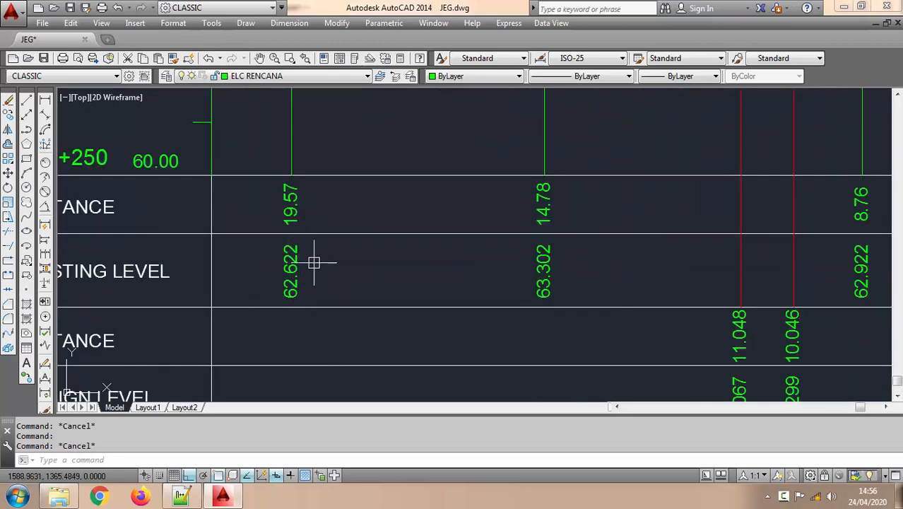
scroll(301, 277, "down", 1)
mouse_move(298, 277)
middle_mouse_down()
mouse_move(251, 264)
mouse_move(130, 273)
middle_mouse_up()
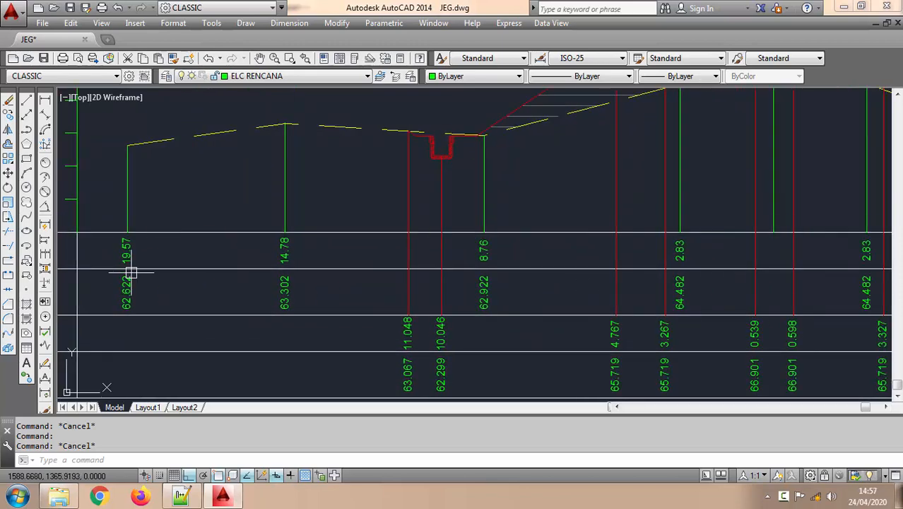
middle_click_drag(137, 237, 220, 239)
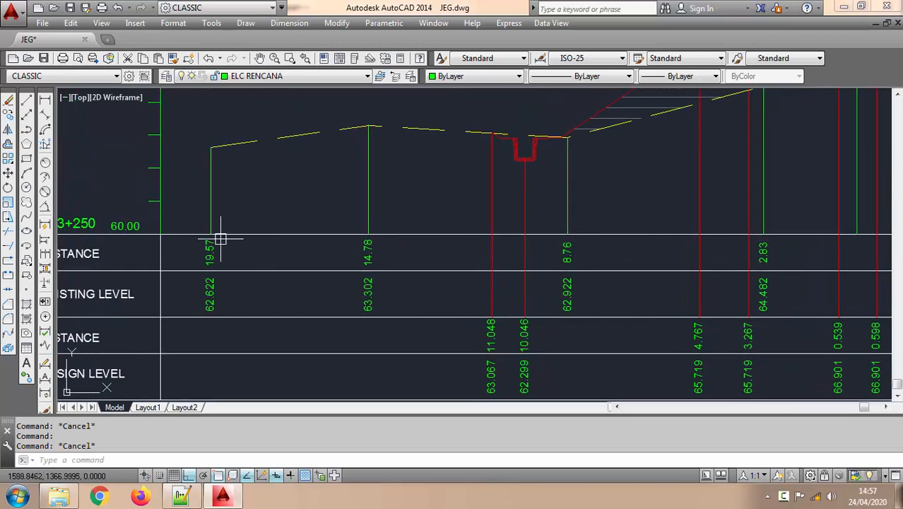
middle_click_drag(300, 198, 237, 208)
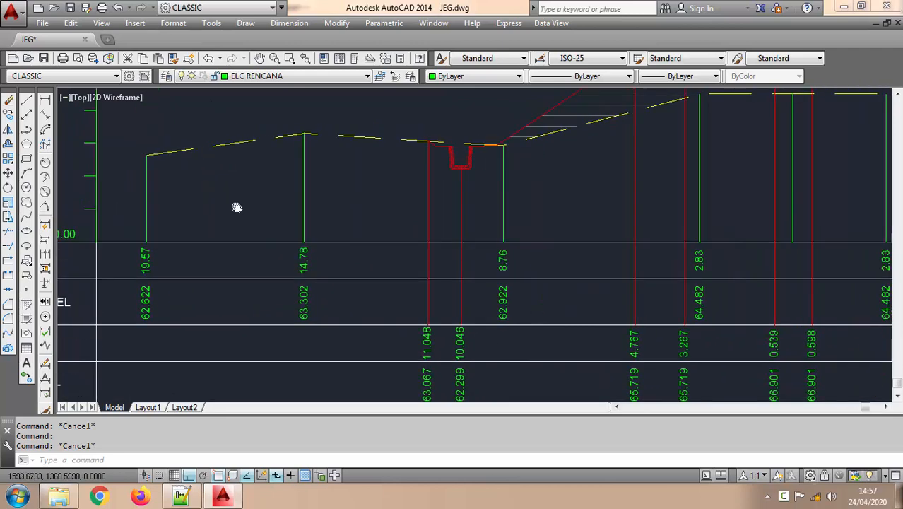
scroll(237, 207, "down", 1)
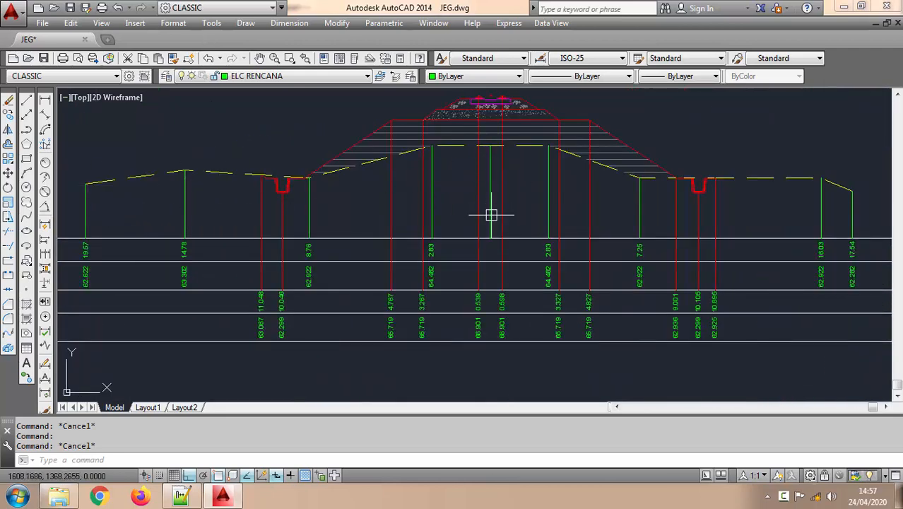
middle_click_drag(500, 185, 572, 186)
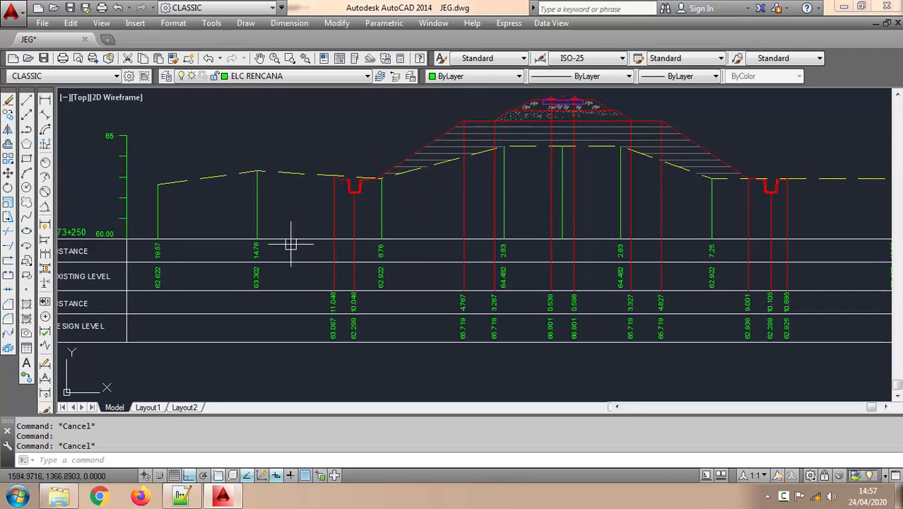
scroll(128, 258, "up", 4)
scroll(203, 226, "up", 2)
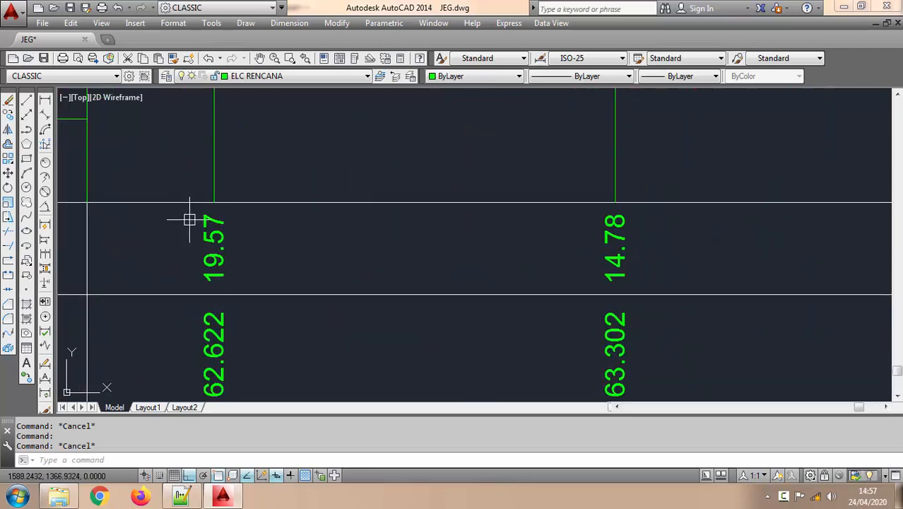
scroll(173, 227, "down", 2)
Step: Switch back to Notepad++ and review the elevation and distance calculations, the OSMODE lines and the text commands in the while loop
left_click(181, 495)
scroll(451, 264, "up", 1)
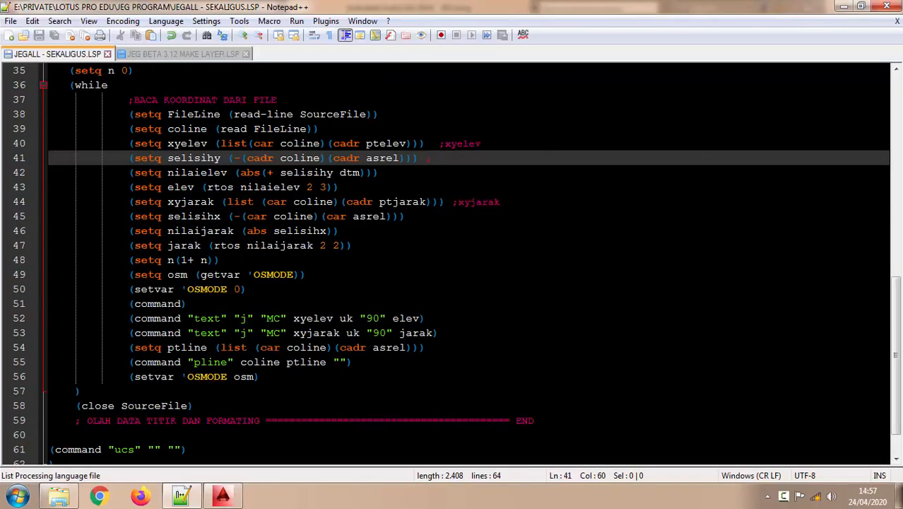
left_click_drag(384, 274, 363, 231)
left_click(302, 307)
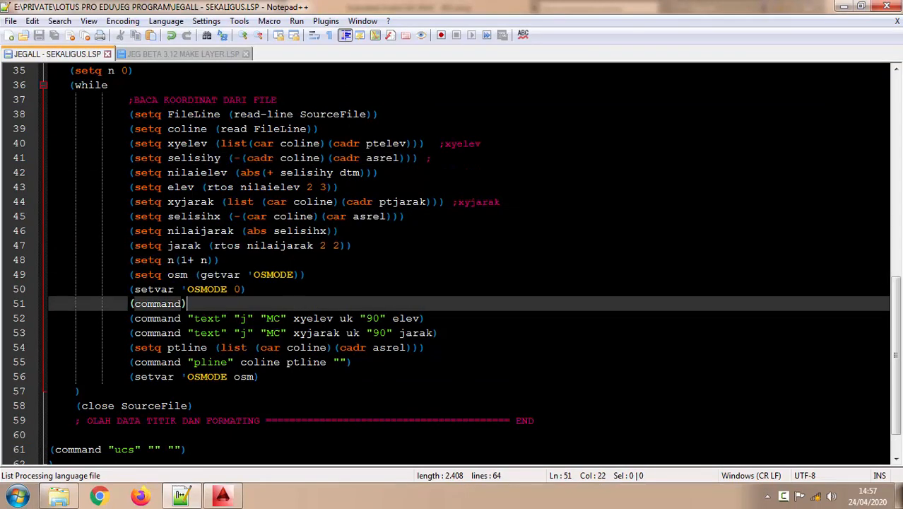
left_click(439, 318)
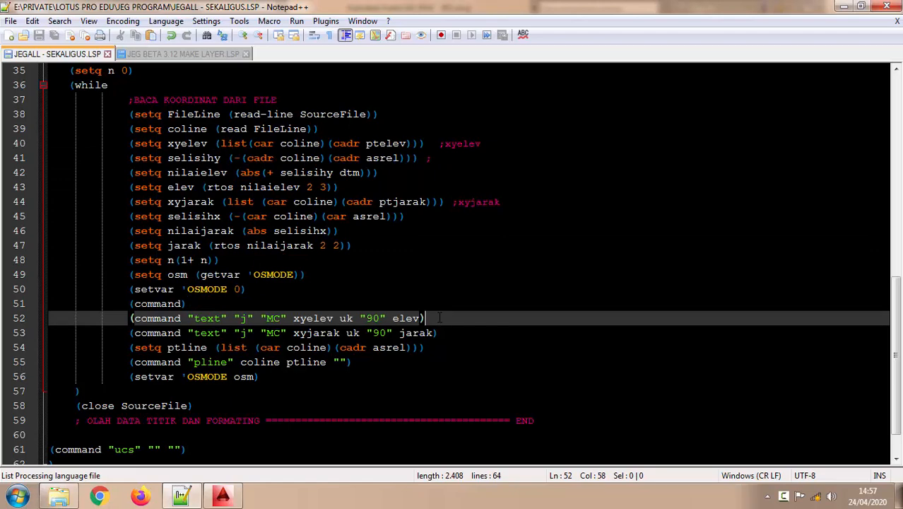
left_click(208, 318)
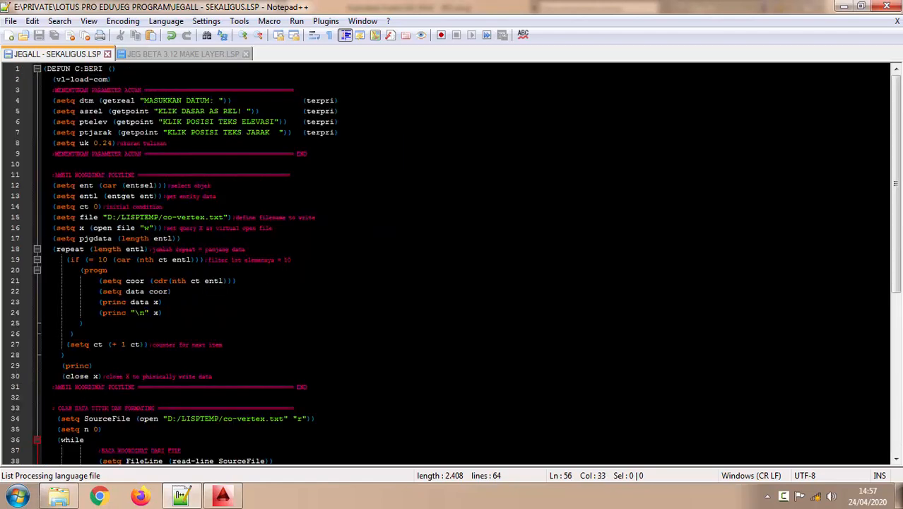
Step: Show the code of JEG BETA 3.12 MAKE LAYER.LSP
left_click(164, 56)
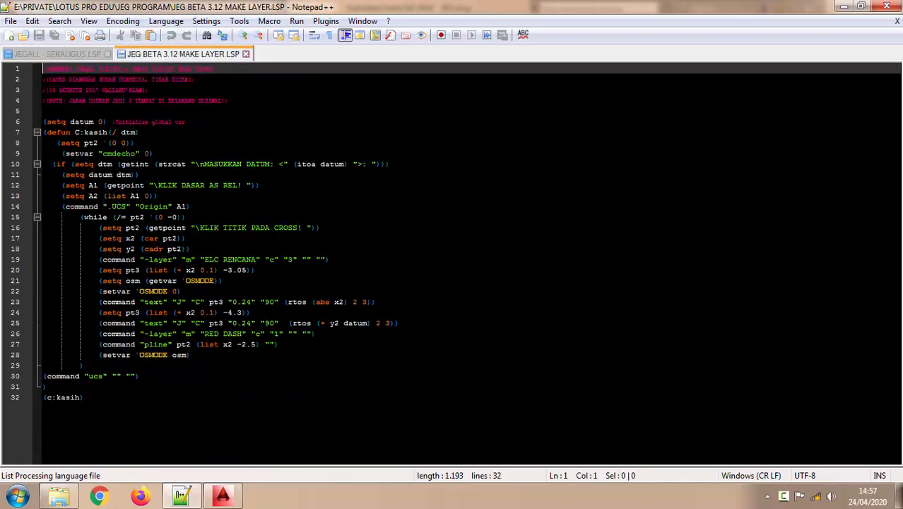
Step: Enlarge the JEG BETA 3.12 MAKE LAYER.LSP code and compare it with the while loop in JEGALL - SEKALIGUS.LSP
scroll(468, 264, "up", 3, "ctrl")
scroll(469, 264, "down", 1)
scroll(469, 264, "up", 1)
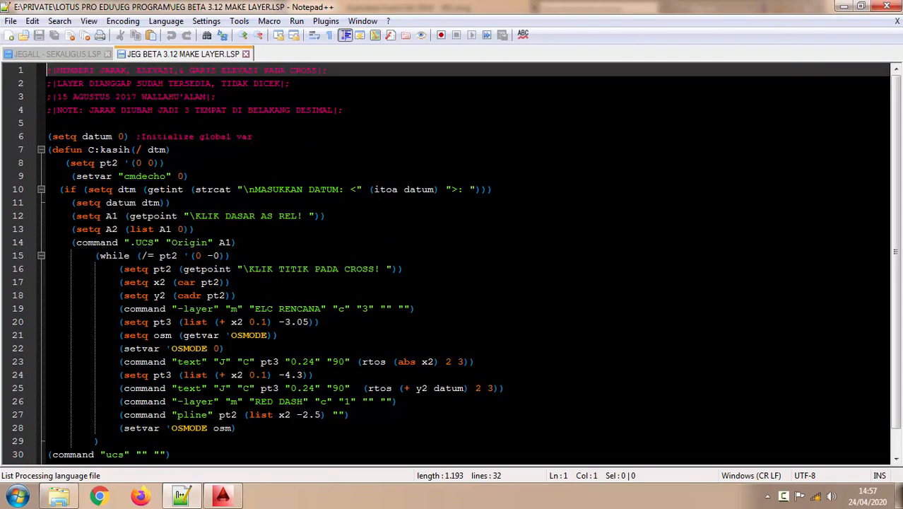
scroll(468, 263, "down", 1)
left_click(76, 58)
scroll(469, 264, "down", 7)
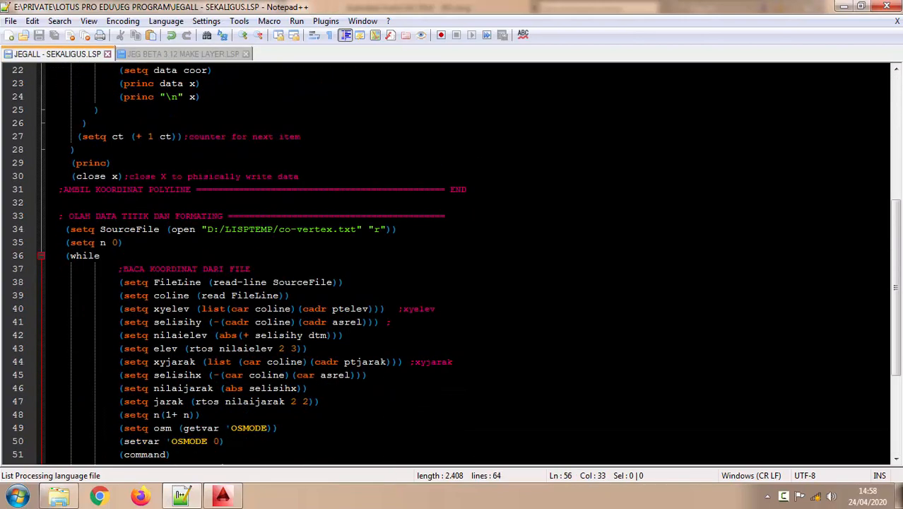
scroll(469, 264, "down", 5)
key("ctrl+Tab")
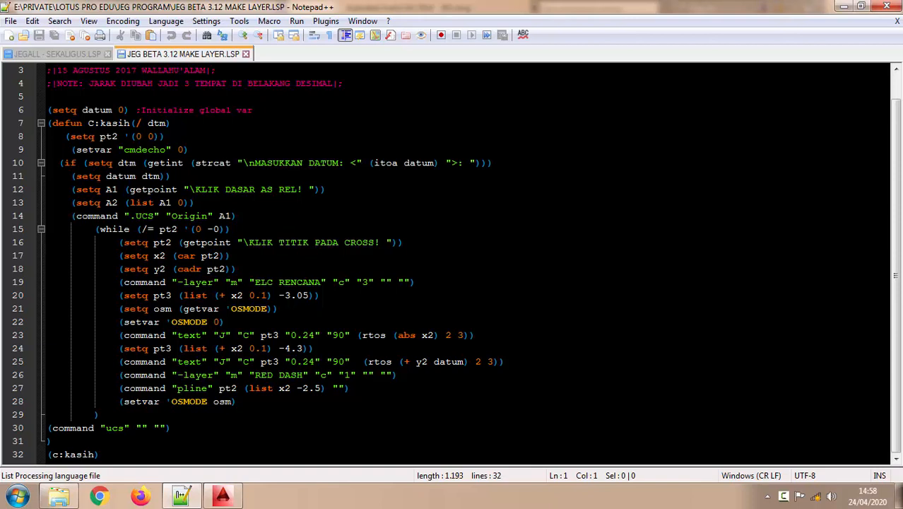
Step: Review the datum input, the getpoint line for the rail axis base and the point-picking line in the MAKE LAYER while loop
double_click(165, 163)
left_click(327, 190)
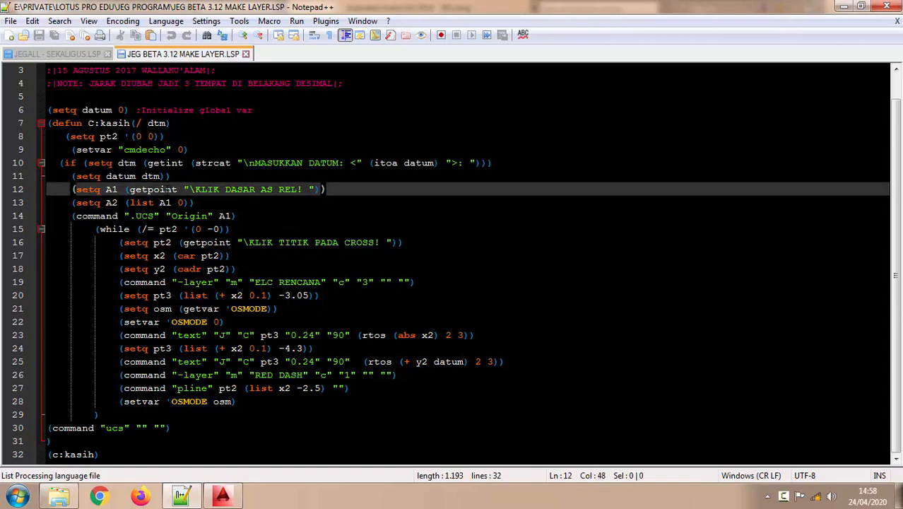
double_click(165, 190)
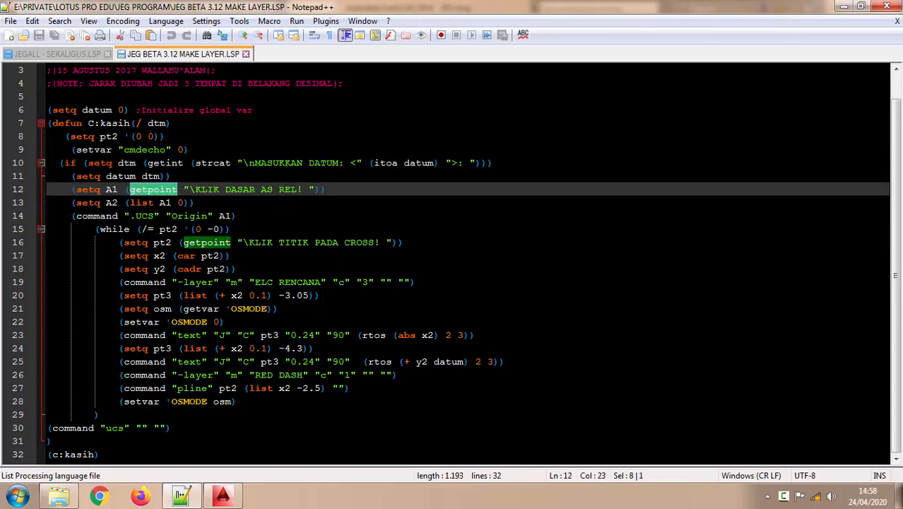
left_click(233, 203)
left_click(429, 242)
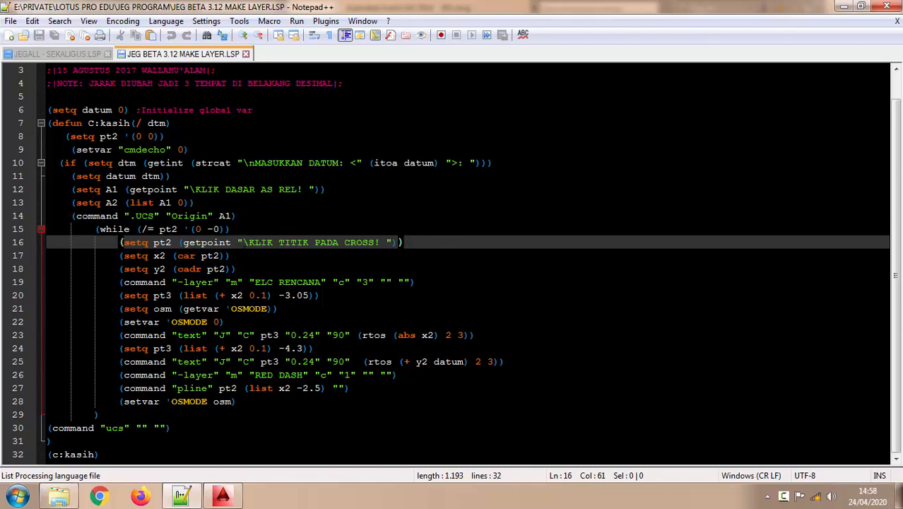
key("Down")
Step: Examine the OSMODE lines, the text commands and the pline command inside the MAKE LAYER while loop
left_click_drag(101, 255, 467, 320)
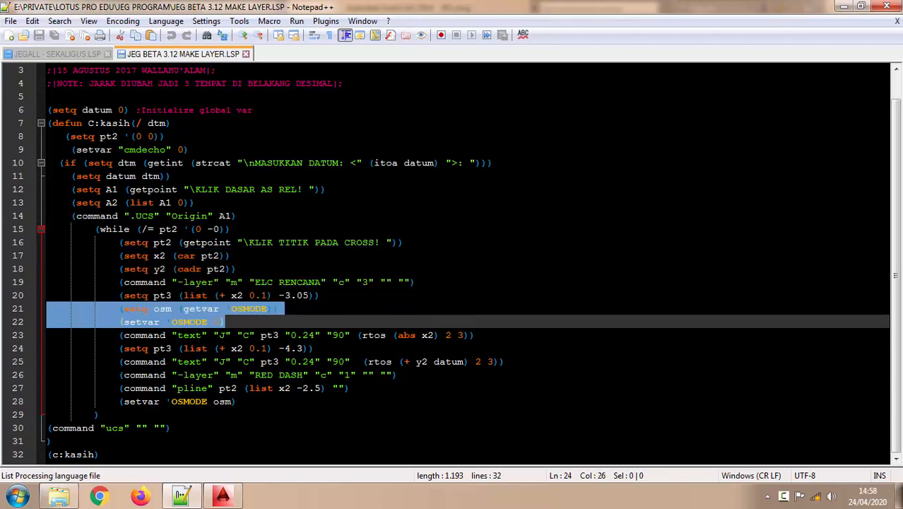
double_click(189, 335)
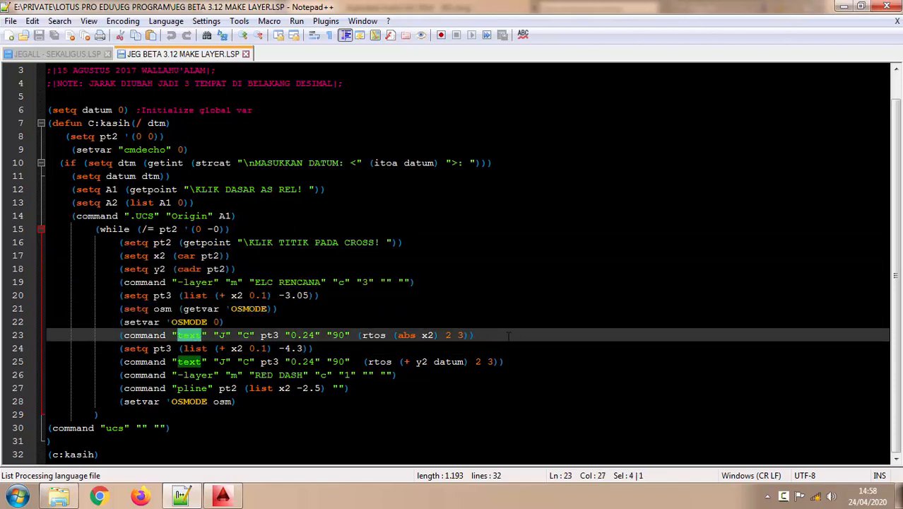
left_click(407, 350)
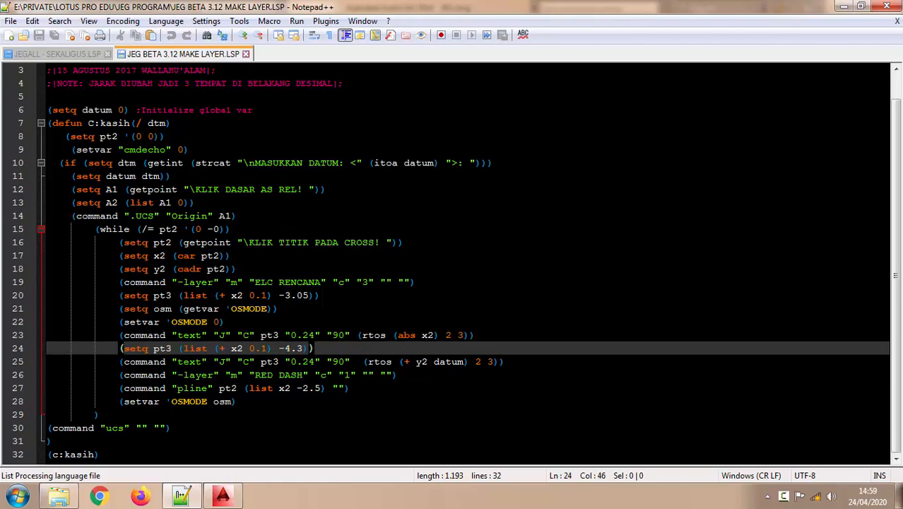
double_click(189, 388)
left_click(219, 401)
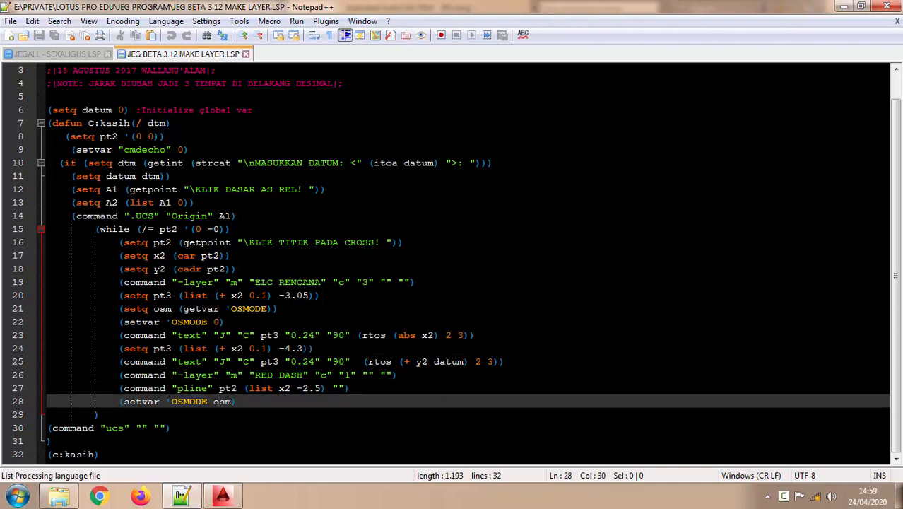
left_click(201, 388)
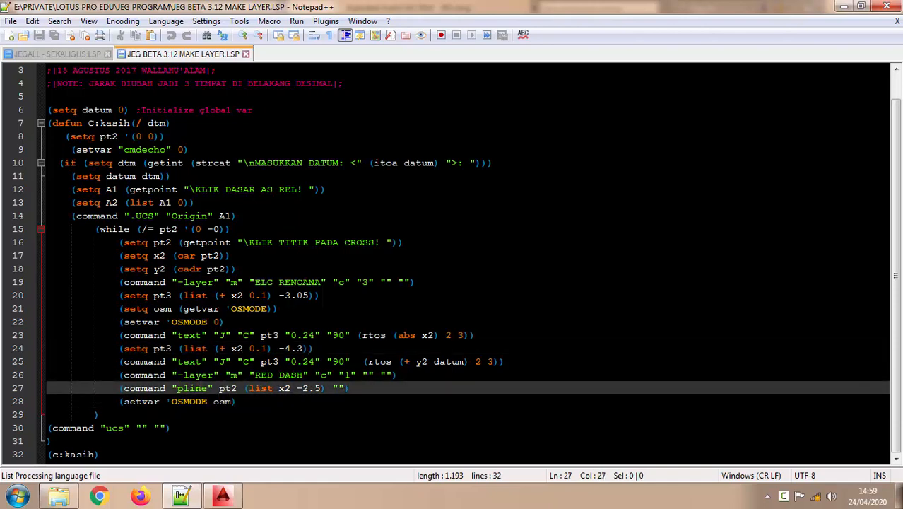
Step: Check the header comments of JEG BETA 3.12 MAKE LAYER.LSP, glance at JEGALL - SEKALIGUS.LSP, and return to the kasih code
left_click_drag(452, 282, 452, 269)
scroll(452, 262, "up", 1)
left_click(327, 70)
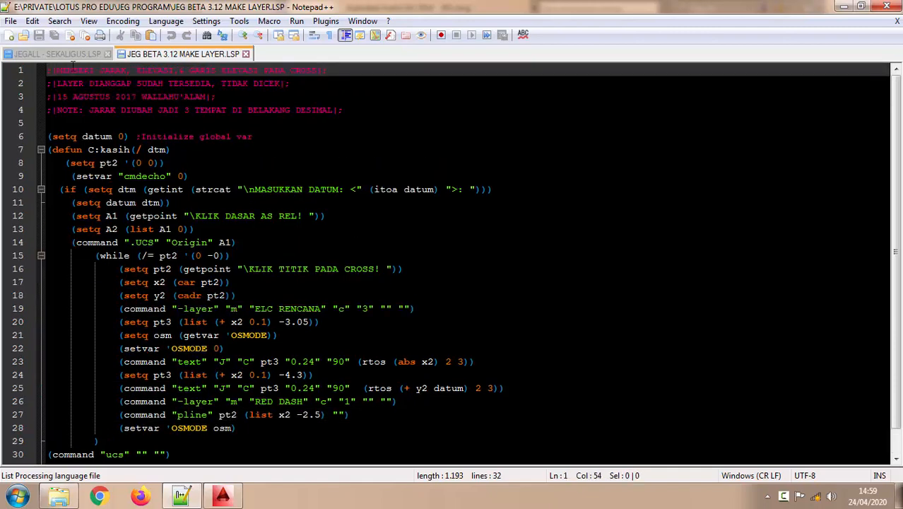
left_click(57, 53)
left_click(148, 53)
scroll(366, 243, "down", 1)
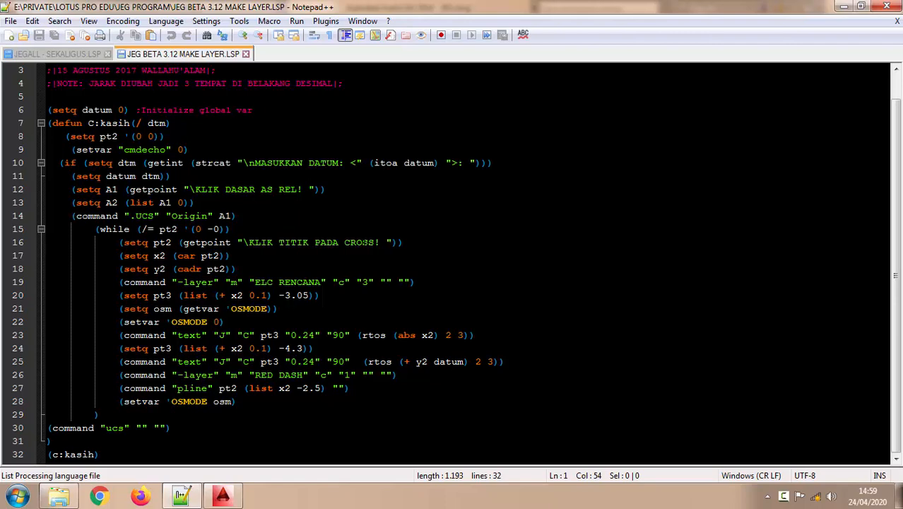
Step: Review the whole JEGALL - SEKALIGUS.LSP program, from its reference parameters and polyline coordinate extraction through the data formatting loop
left_click(60, 54)
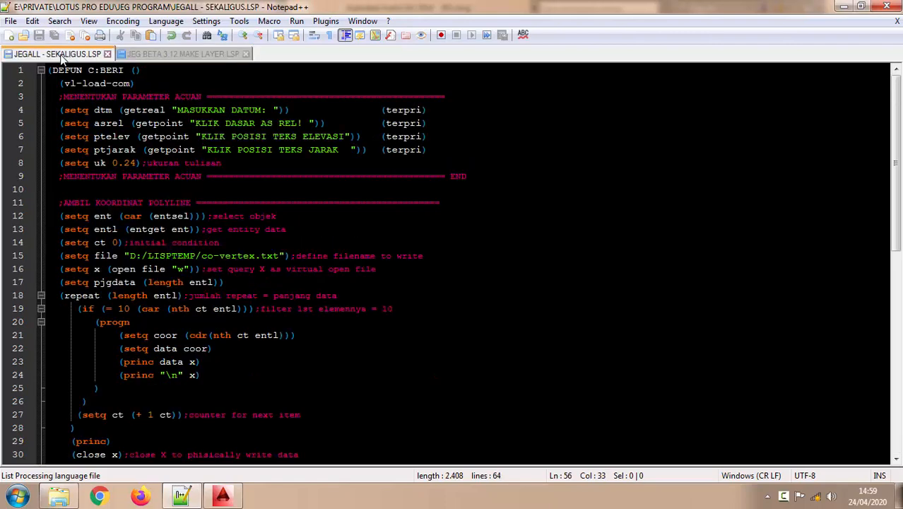
scroll(328, 269, "down", 11)
scroll(452, 261, "up", 9)
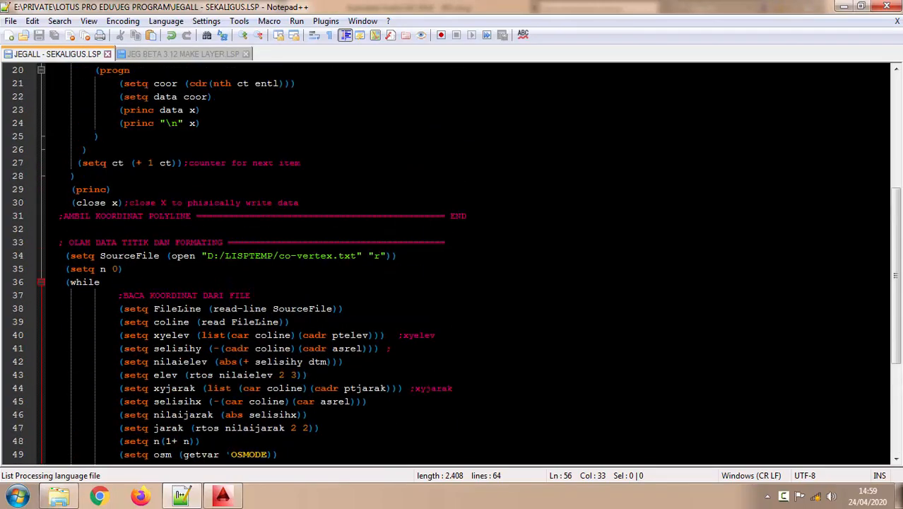
scroll(453, 262, "up", 3)
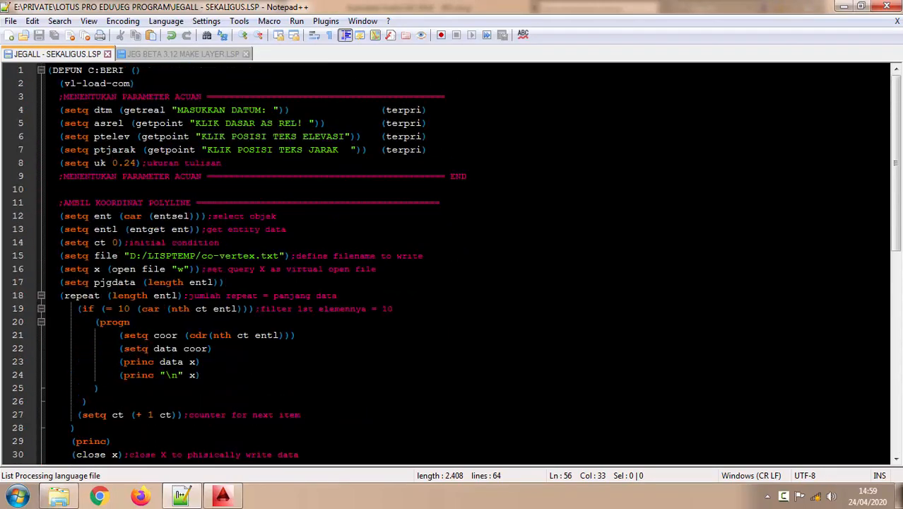
left_click(83, 309)
left_click(207, 361)
scroll(207, 361, "down", 11)
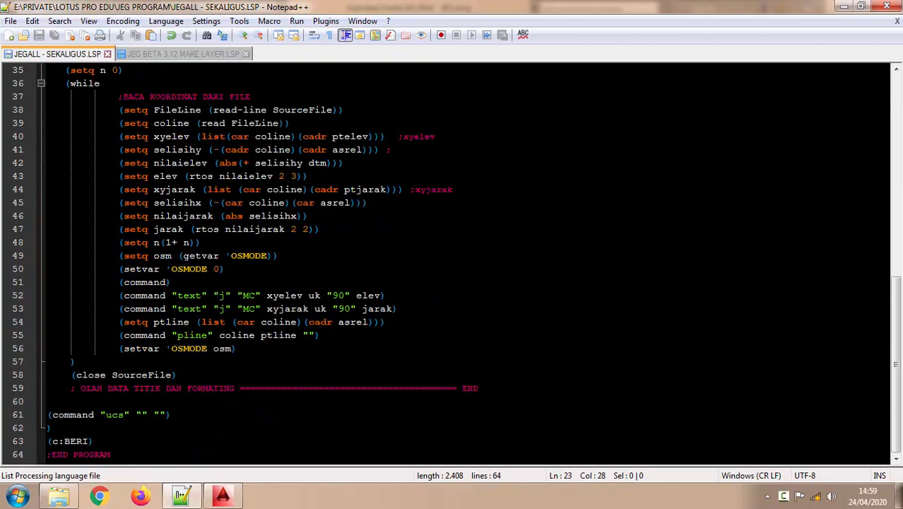
scroll(207, 361, "down", 1, "ctrl")
scroll(452, 265, "up", 10)
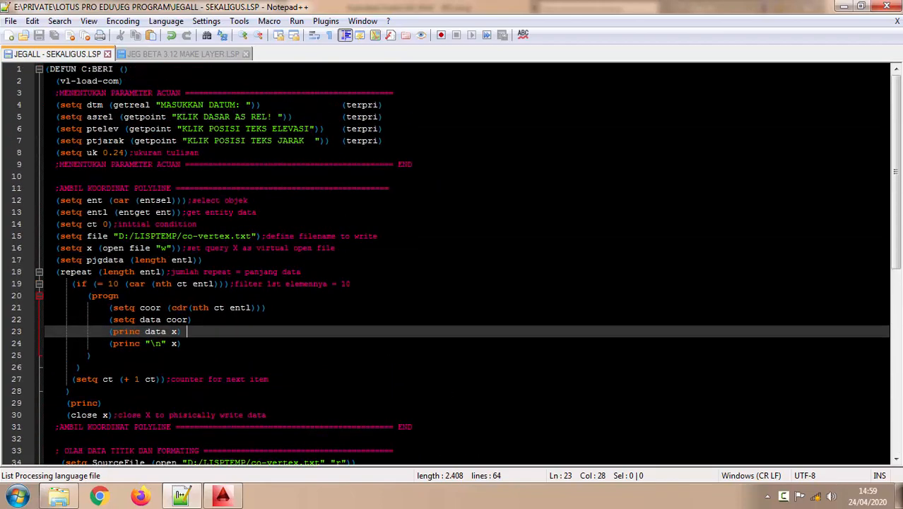
Step: Show the MAKE LAYER code again, compare it with the labelled section in AutoCAD, and return to Notepad++
left_click(150, 53)
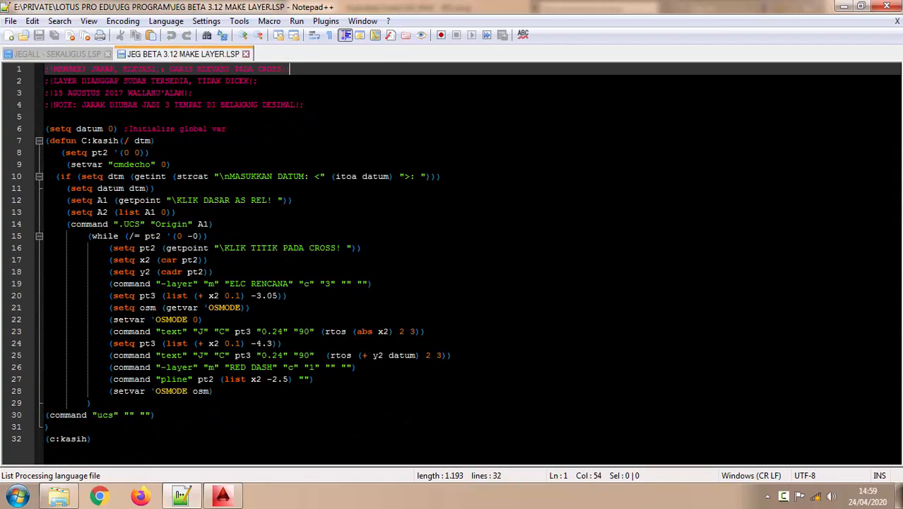
left_click(232, 493)
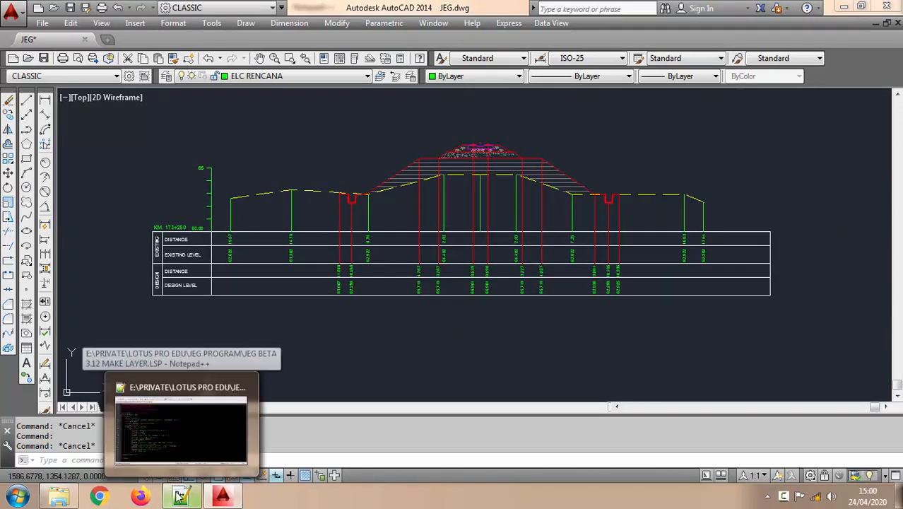
left_click(145, 414)
left_click(83, 54)
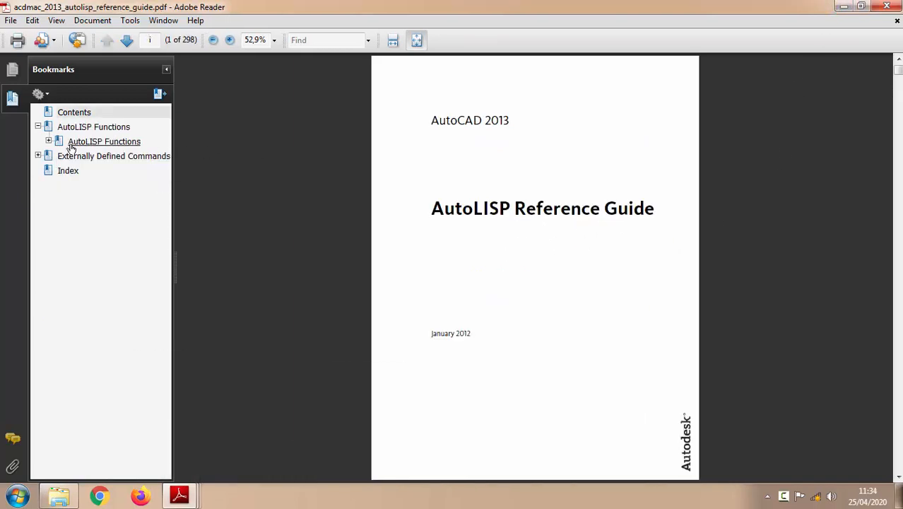
Step: Open the getint entry among the G Functions in the AutoLISP Reference Guide in Adobe Reader
left_click(49, 141)
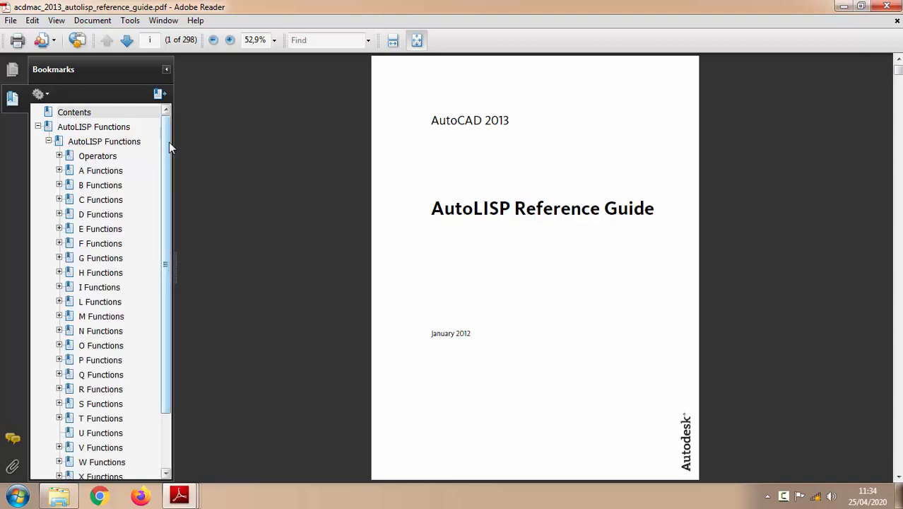
left_click_drag(169, 142, 169, 229)
scroll(85, 283, "up", 2)
left_click(60, 258)
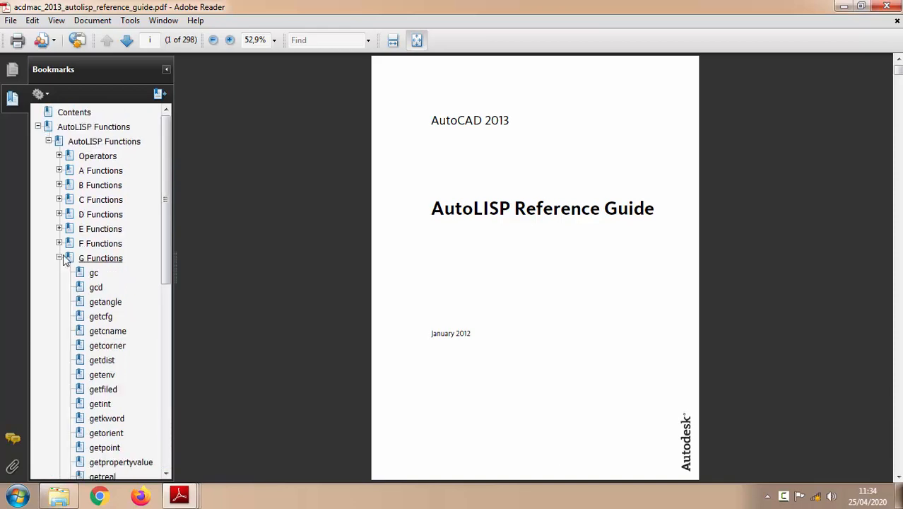
scroll(64, 258, "down", 2)
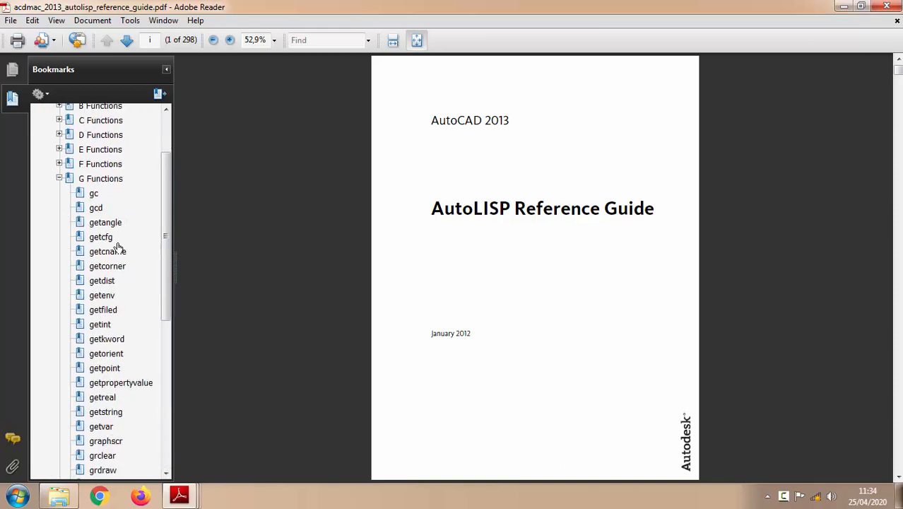
left_click(106, 322)
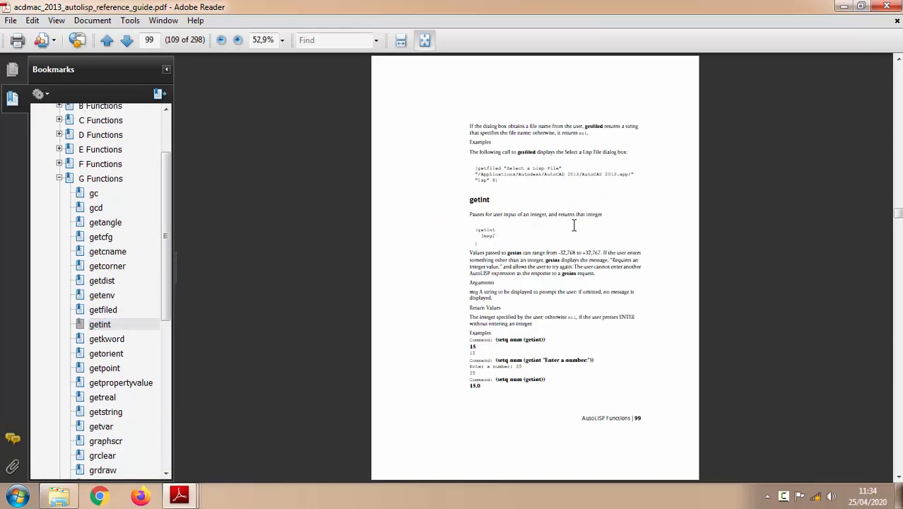
Step: View the page at 100% and read getint's description, syntax, arguments, return values and examples
key("ctrl+1")
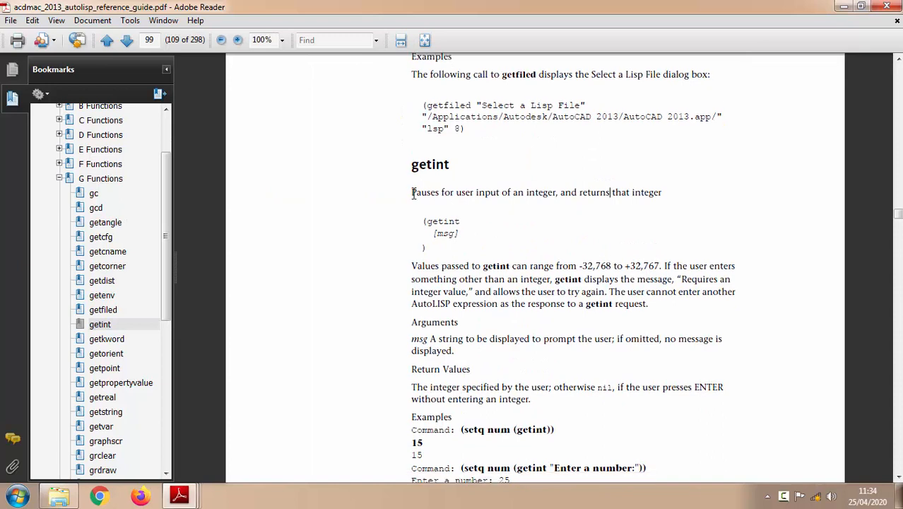
left_click_drag(411, 191, 666, 178)
left_click_drag(427, 248, 424, 219)
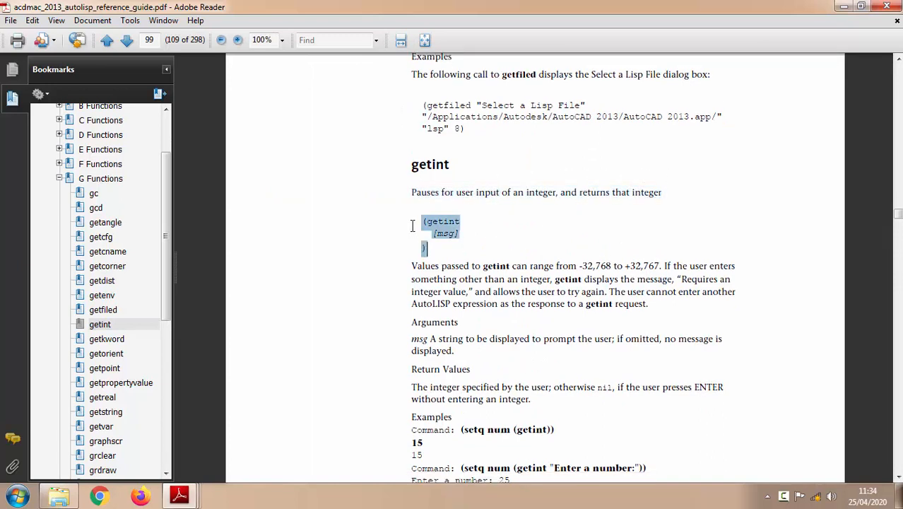
left_click(551, 247)
scroll(503, 248, "down", 1)
scroll(502, 249, "down", 3)
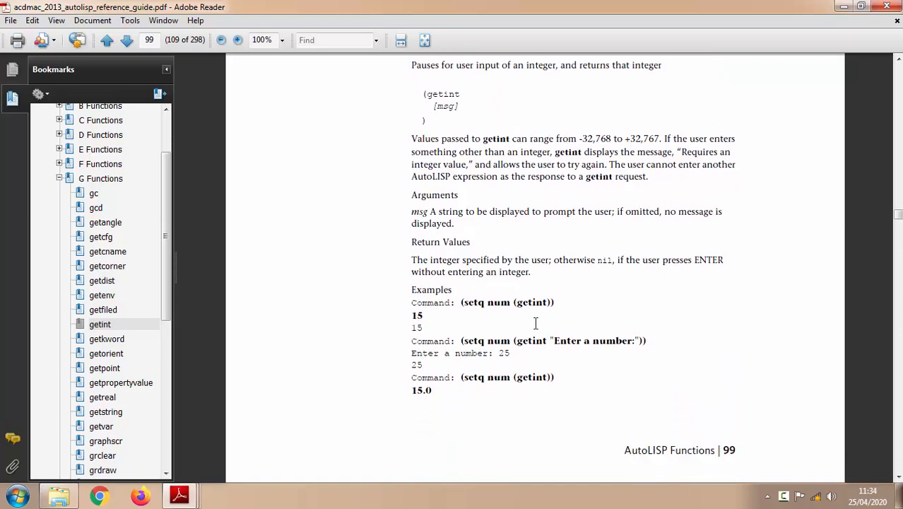
scroll(535, 325, "up", 2)
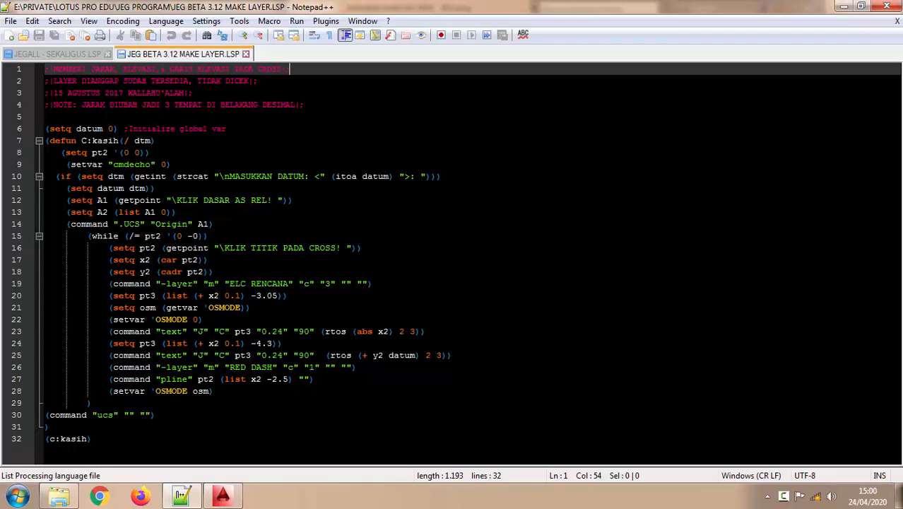
Step: Switch to AutoCAD to view the labelled KM. 173+250 cross section
left_click(221, 497)
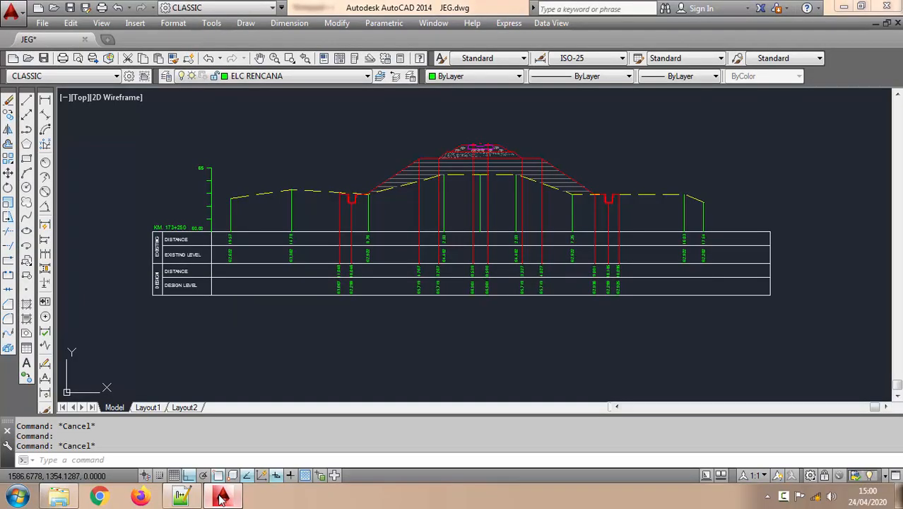